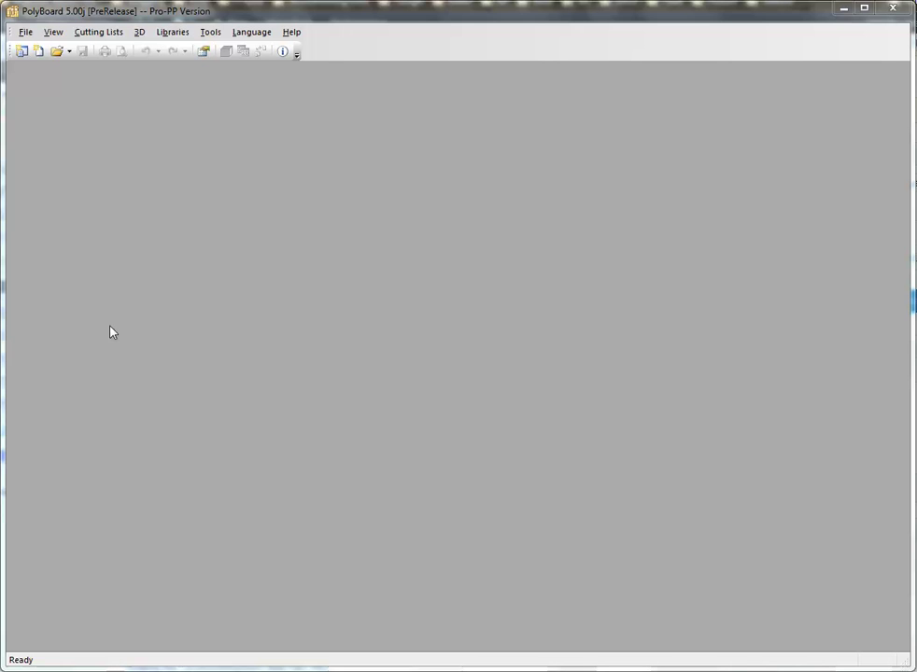
# Step: Create Cabinet1 with only a left side, setting top, bottom, back and right side to No
pyautogui.click(38, 52)
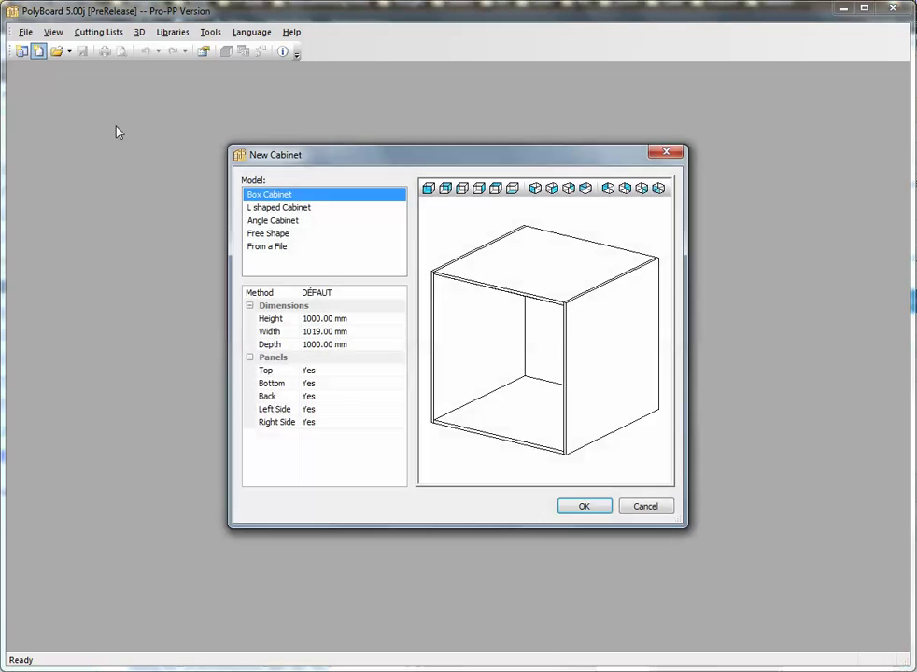
pyautogui.click(339, 373)
pyautogui.click(342, 395)
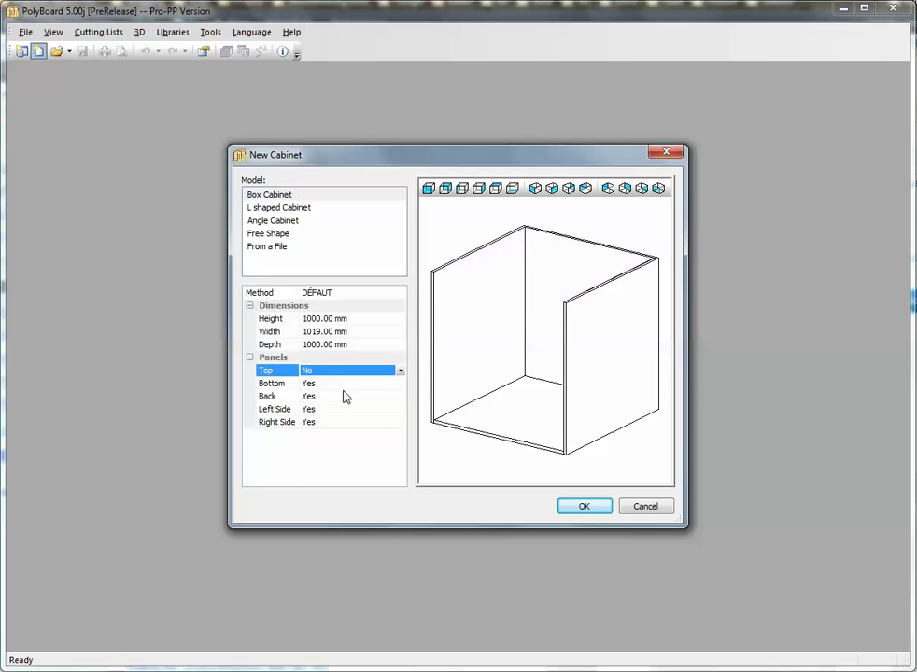
pyautogui.click(348, 384)
pyautogui.click(347, 383)
pyautogui.click(348, 407)
pyautogui.click(347, 396)
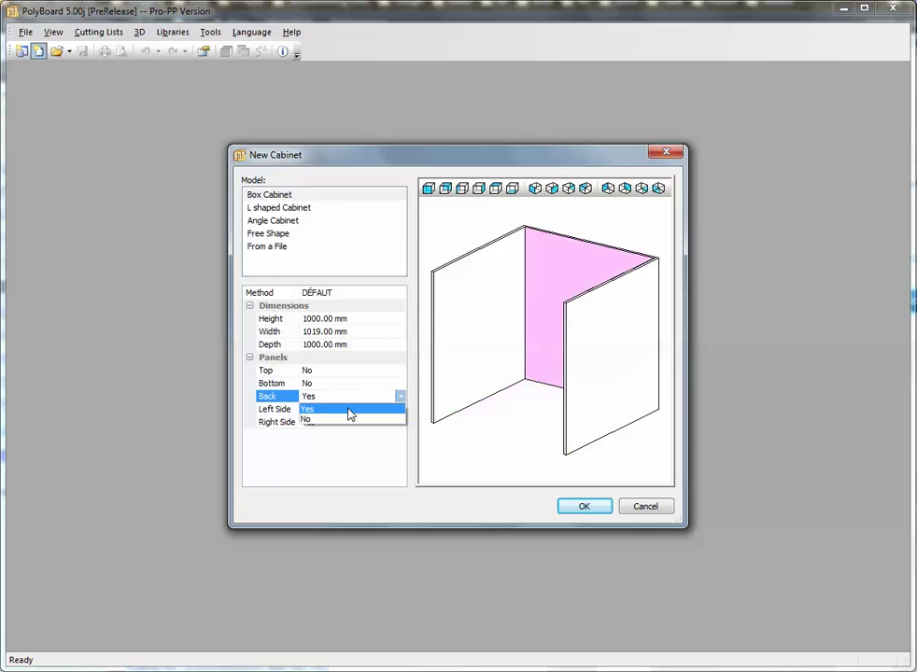
pyautogui.click(350, 409)
pyautogui.click(352, 422)
pyautogui.click(355, 441)
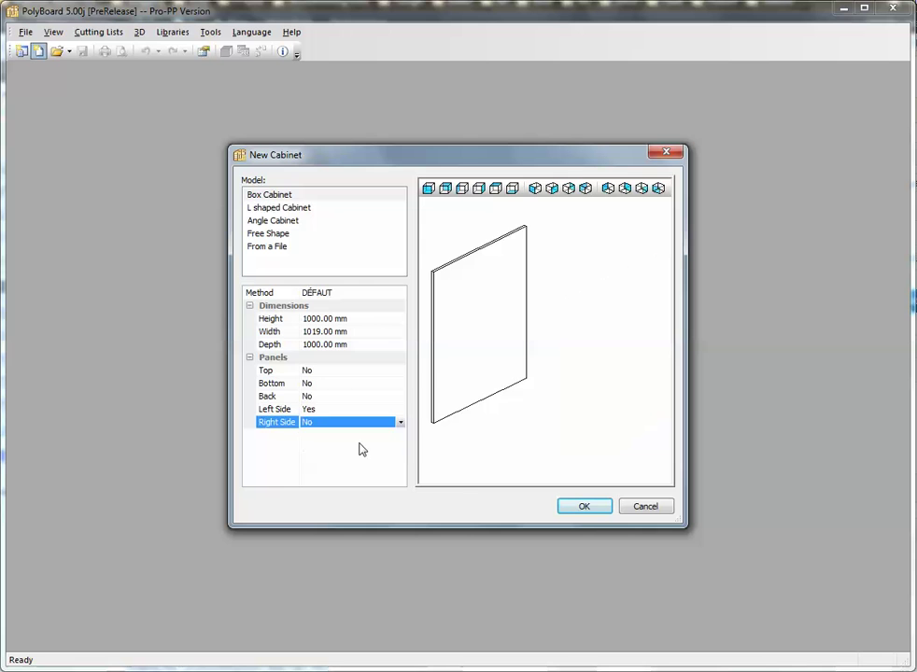
pyautogui.click(580, 513)
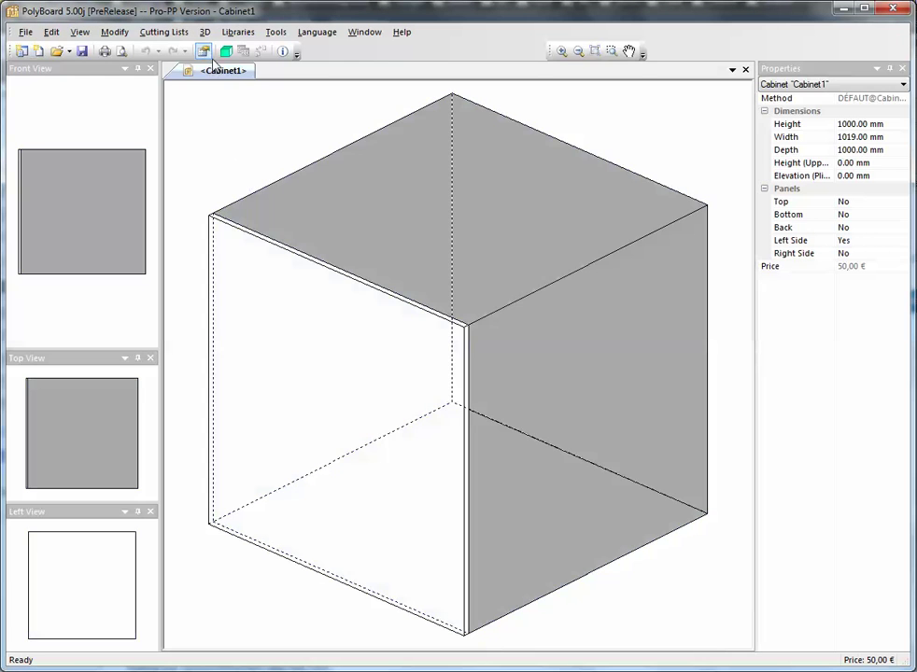
# Step: Inspect the cabinet's side panel in the 3D view, then return to editing
pyautogui.click(225, 51)
pyautogui.moveTo(384, 429); pyautogui.dragTo(382, 498)
pyautogui.click(66, 71)
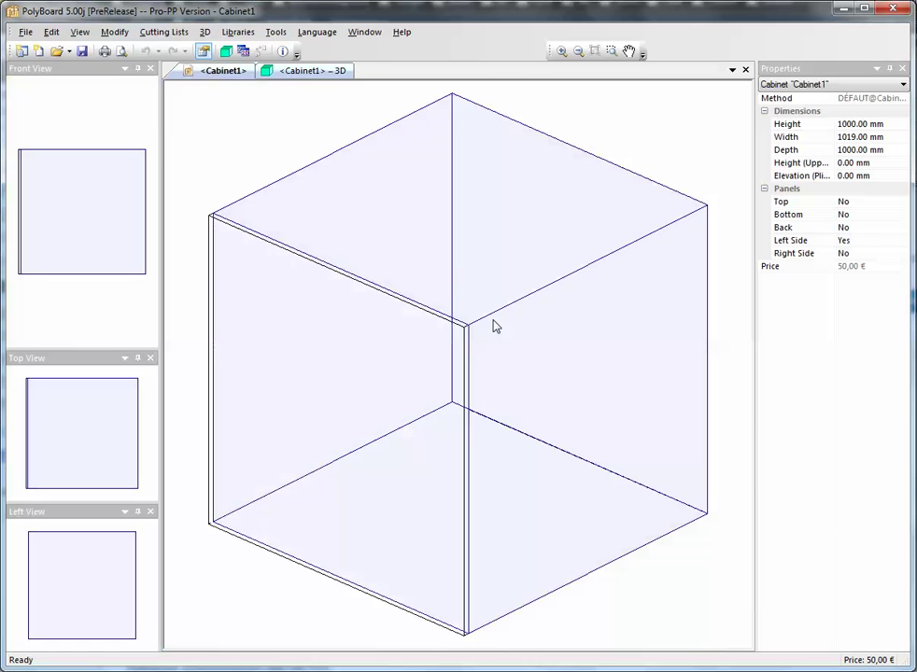
# Step: Select the left side panel and bring up its Surface Split structure tooling
pyautogui.click(470, 371)
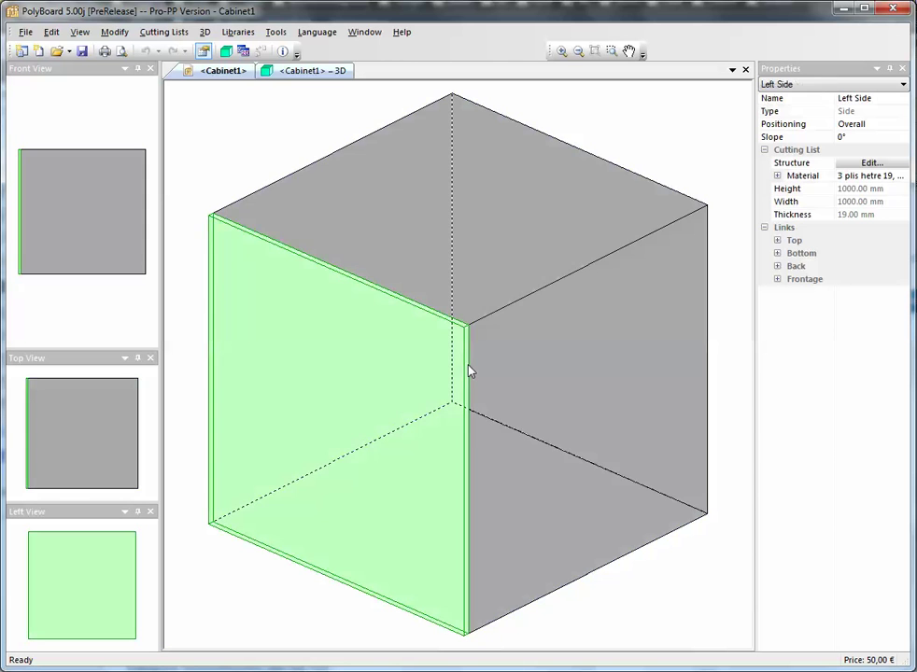
pyautogui.click(871, 163)
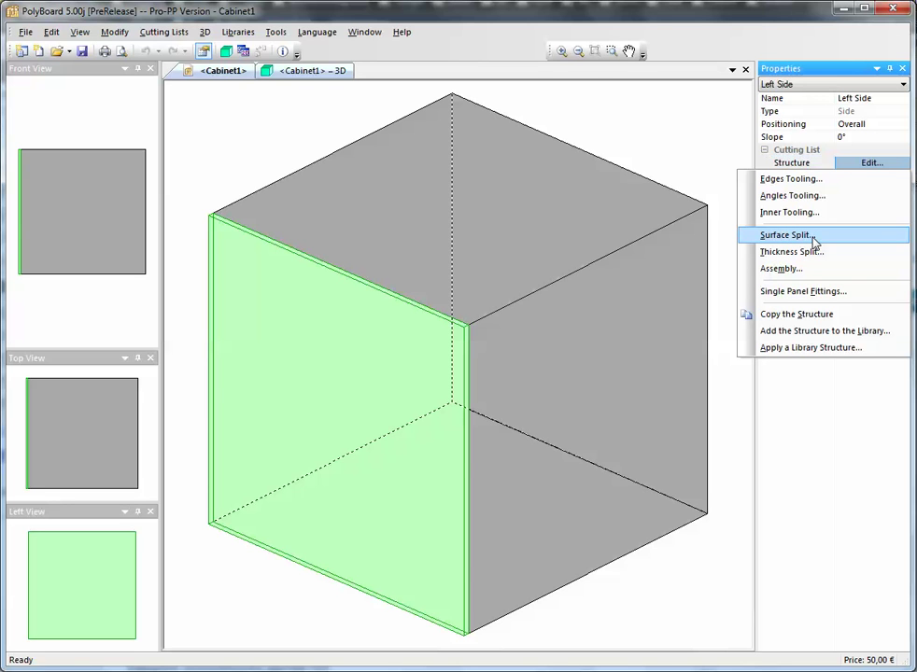
pyautogui.click(813, 239)
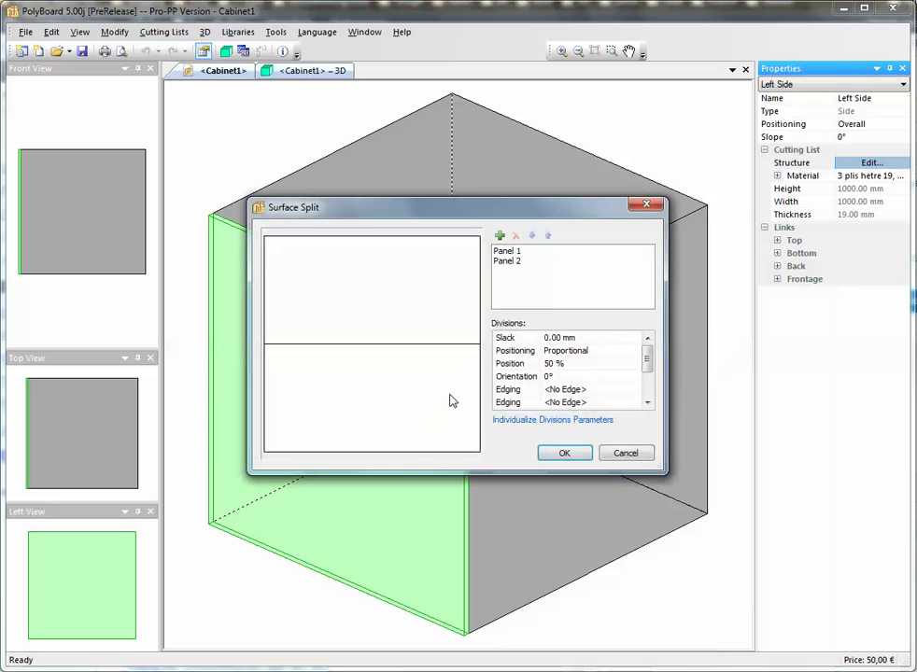
# Step: Set the split to 75% position, 10° orientation, 20 mm slack, no edging, proportional positioning
pyautogui.click(597, 365)
pyautogui.write('75')
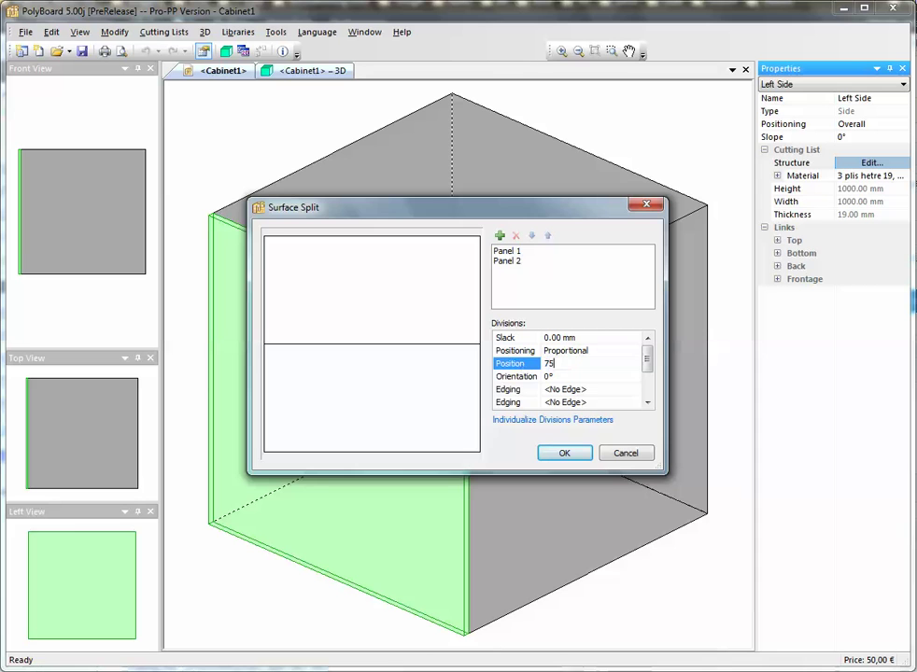
pyautogui.click(578, 376)
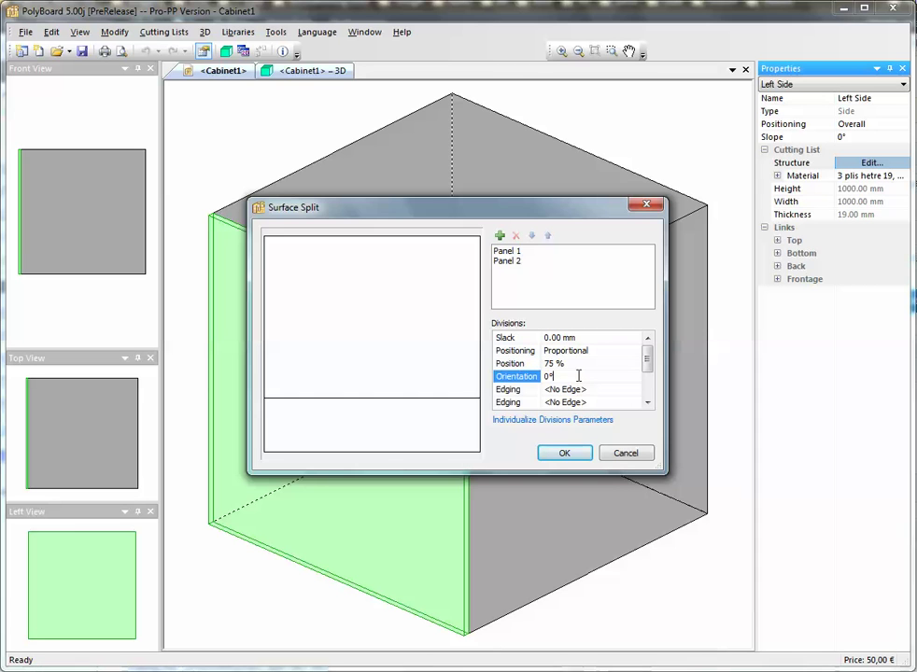
pyautogui.click(537, 379)
pyautogui.write('10')
pyautogui.click(596, 388)
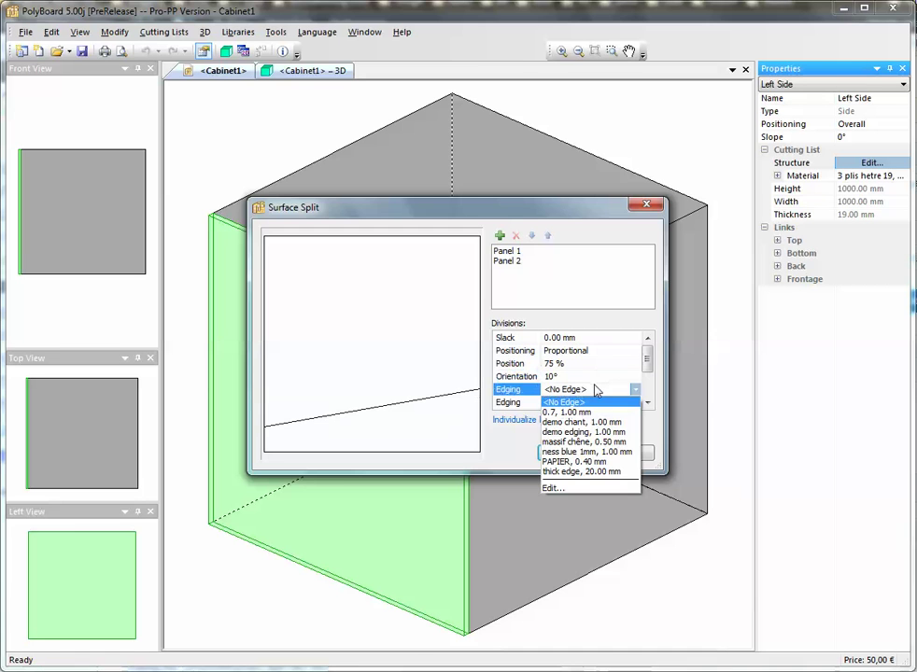
pyautogui.click(617, 346)
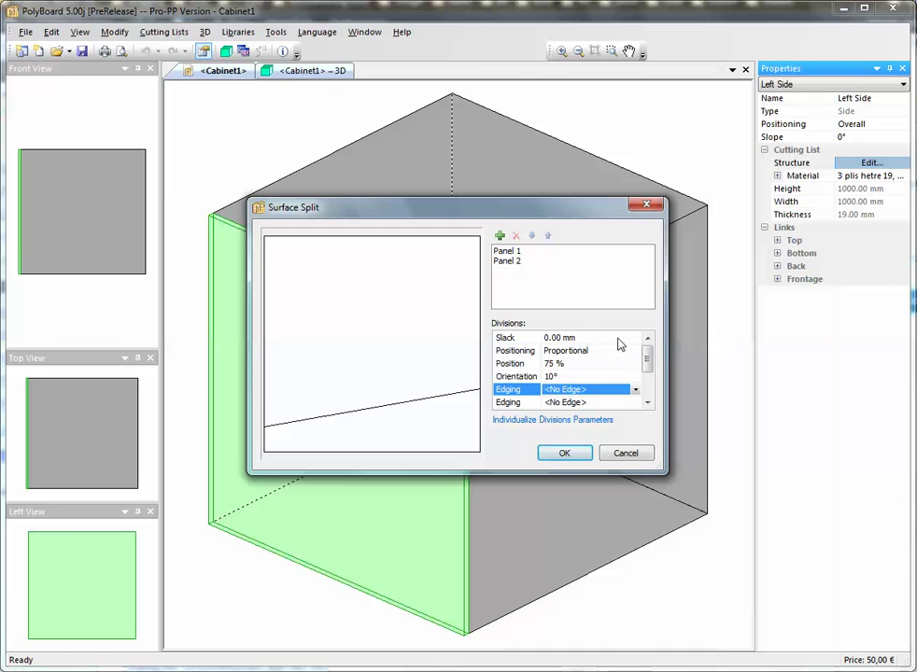
pyautogui.click(531, 339)
pyautogui.write('20')
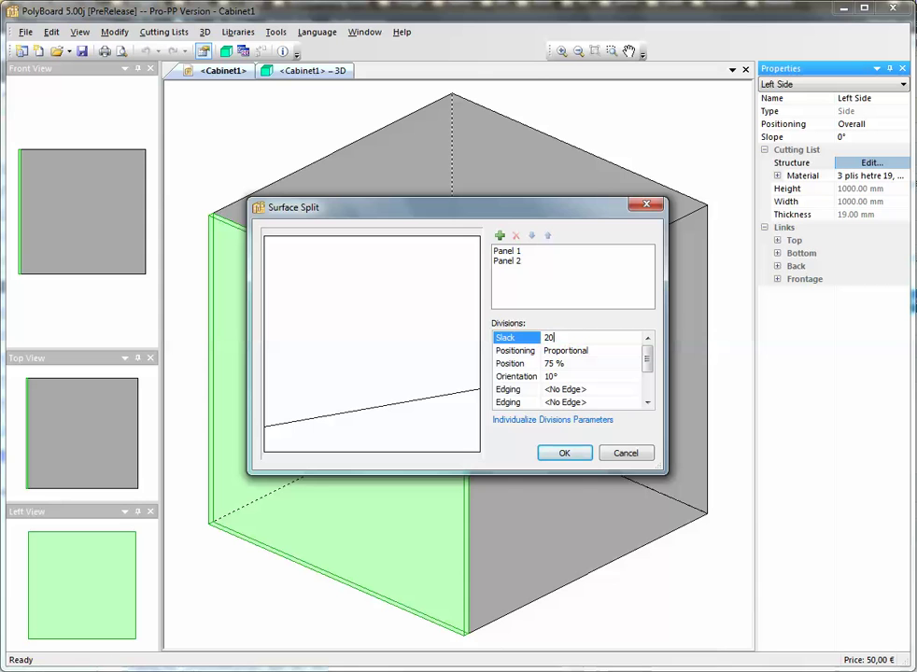
pyautogui.click(618, 352)
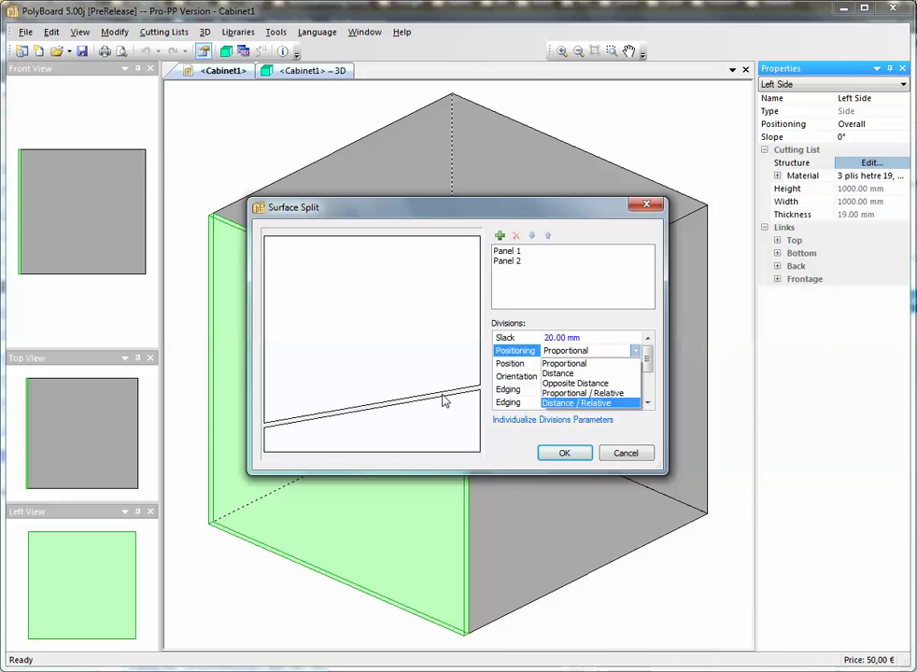
pyautogui.click(505, 239)
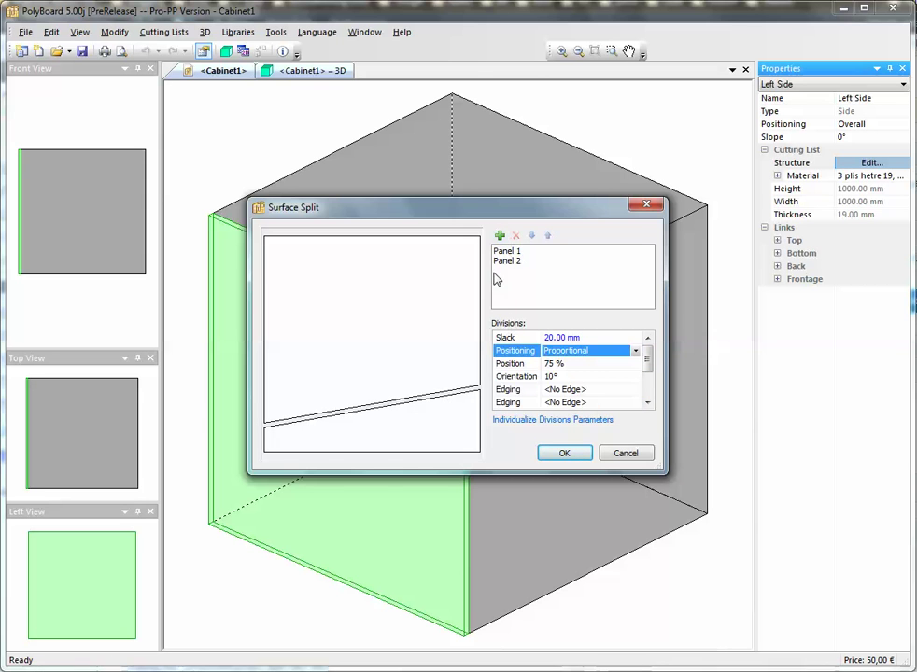
# Step: Add Panel 3 and make the joints Vague-asymetrique wavy curves
pyautogui.click(499, 235)
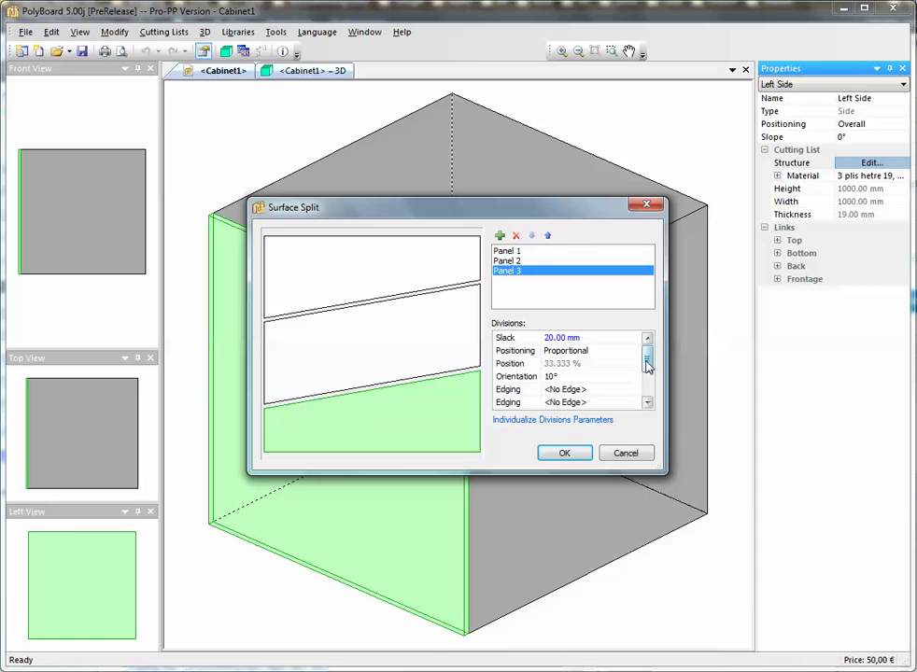
pyautogui.moveTo(647, 366); pyautogui.dragTo(648, 392)
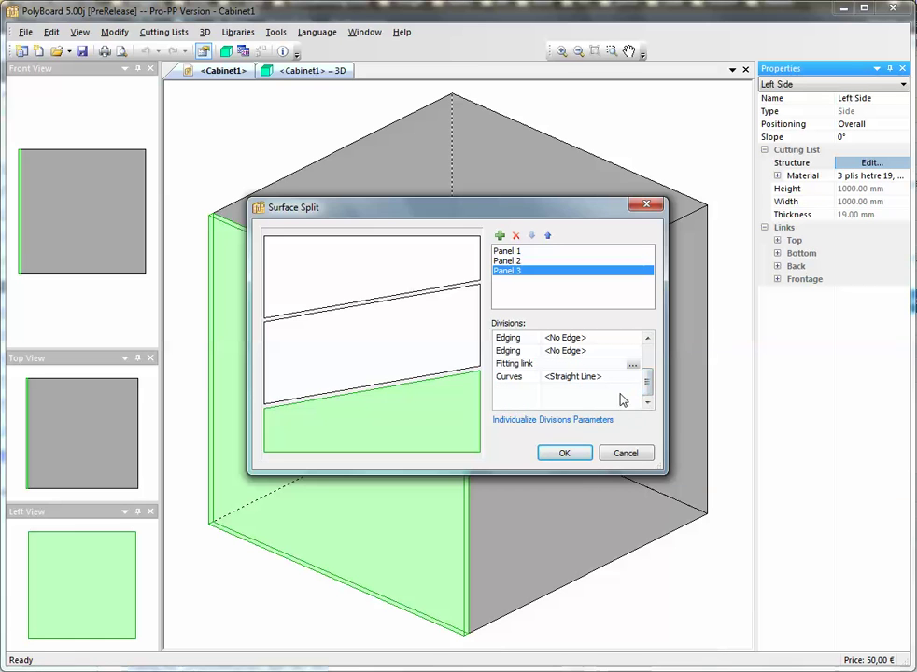
pyautogui.click(631, 376)
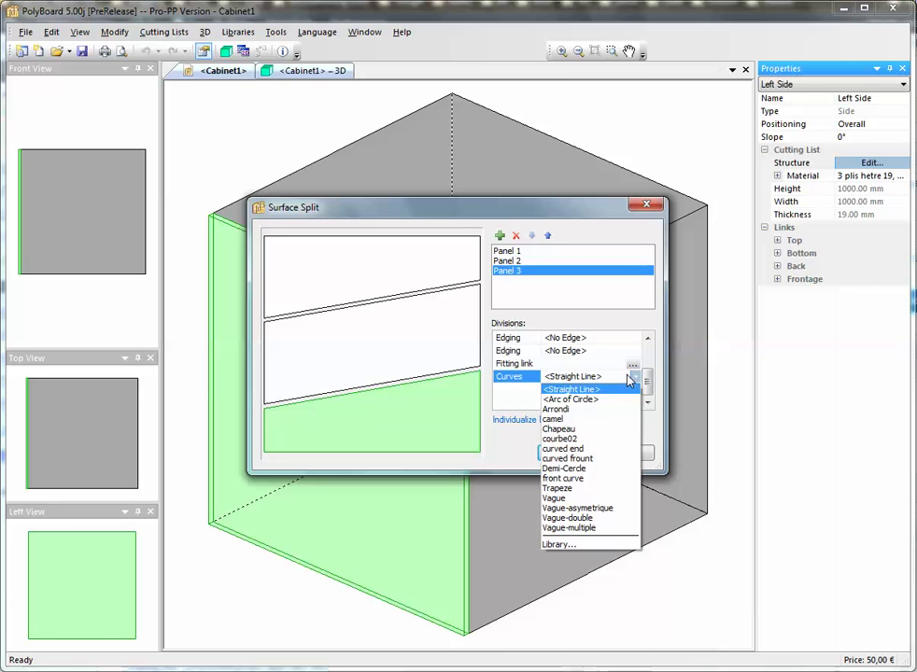
pyautogui.click(596, 510)
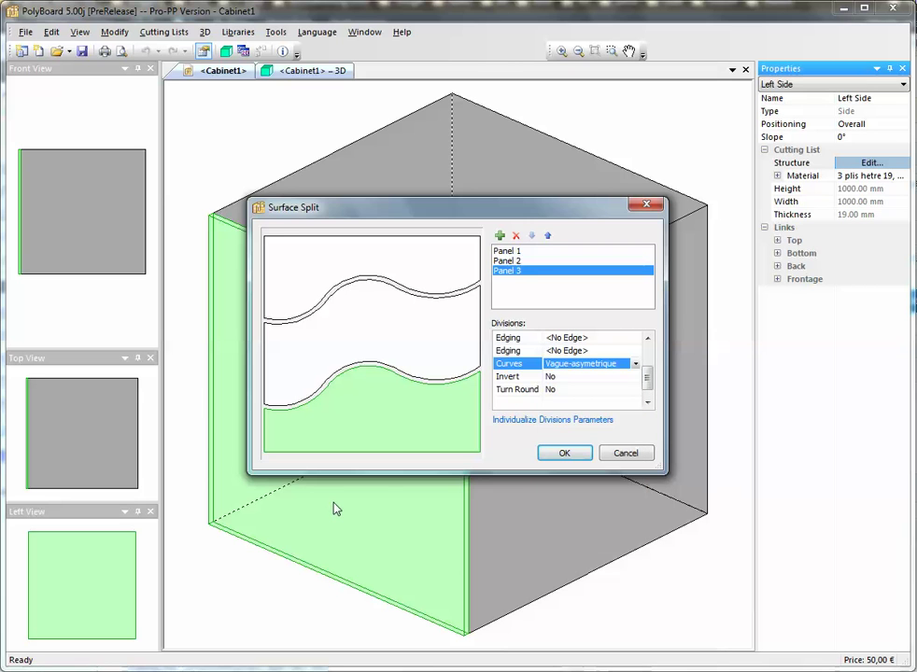
pyautogui.click(561, 453)
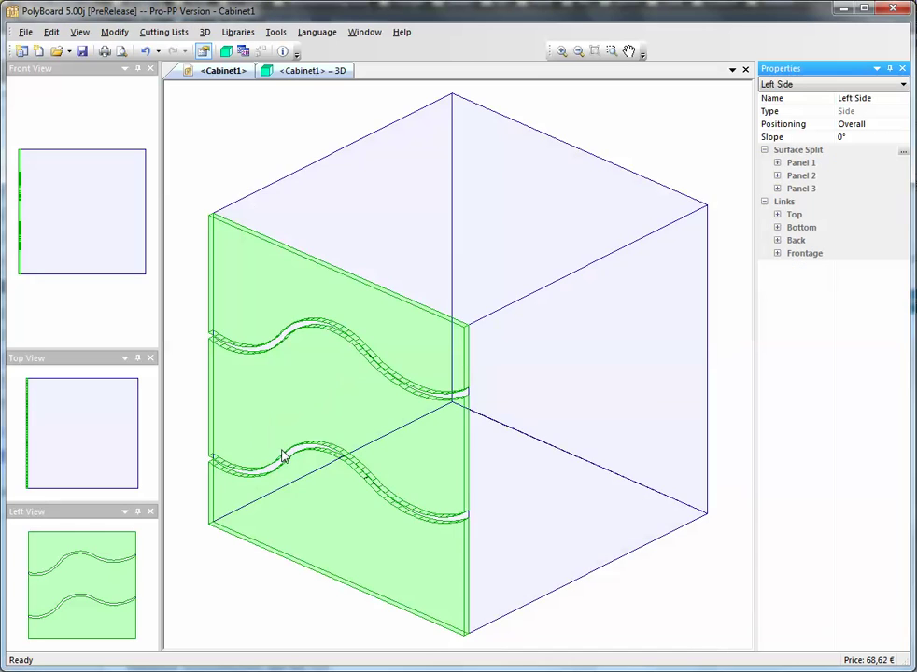
pyautogui.moveTo(439, 474)
pyautogui.mouseDown()
pyautogui.moveTo(595, 385)
pyautogui.moveTo(489, 404)
pyautogui.mouseUp()
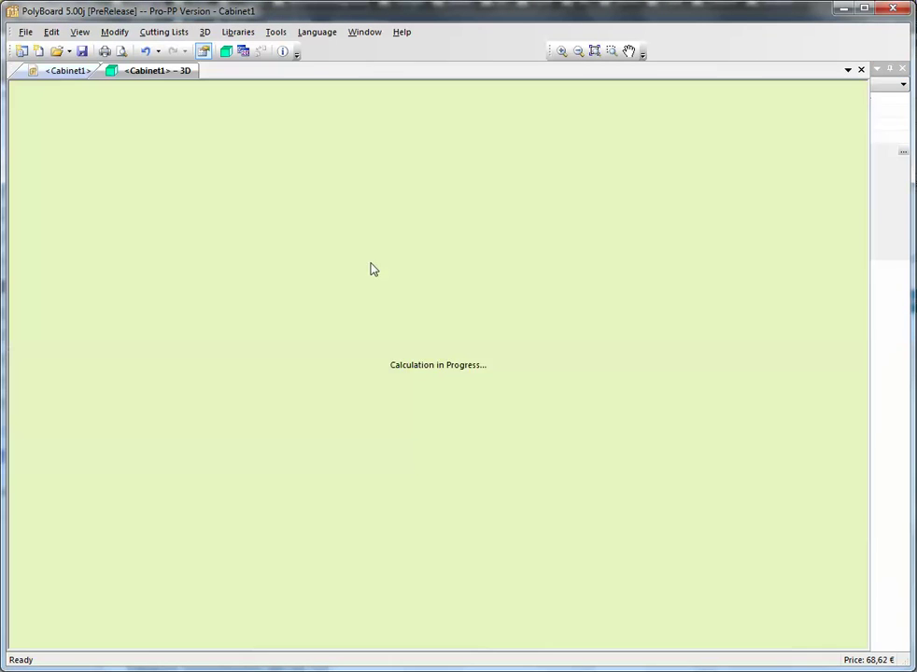
pyautogui.moveTo(446, 338)
pyautogui.mouseDown()
pyautogui.moveTo(519, 297)
pyautogui.moveTo(491, 387)
pyautogui.moveTo(533, 426)
pyautogui.mouseUp()
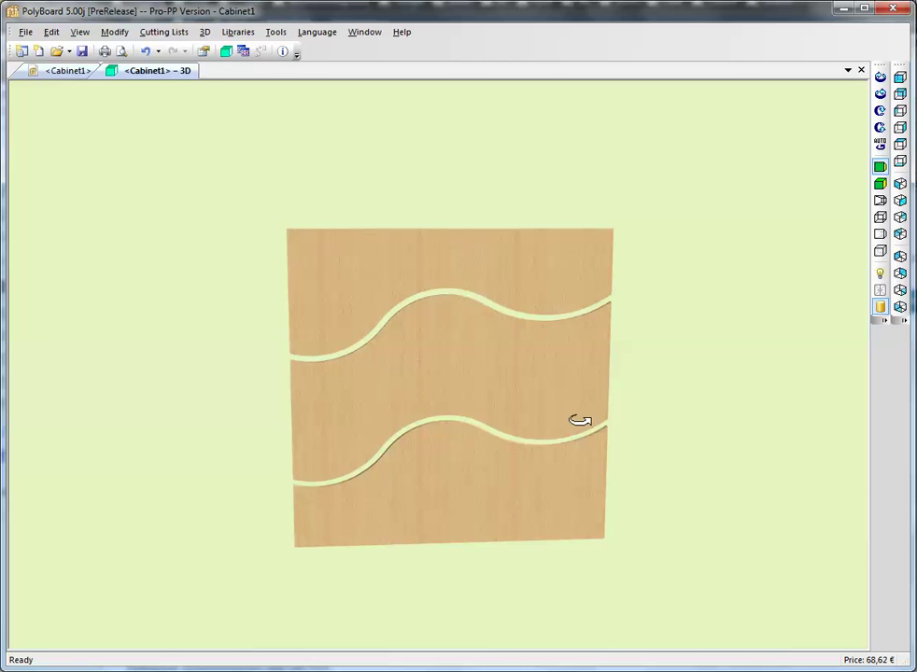
pyautogui.moveTo(578, 419); pyautogui.dragTo(415, 452)
pyautogui.click(30, 71)
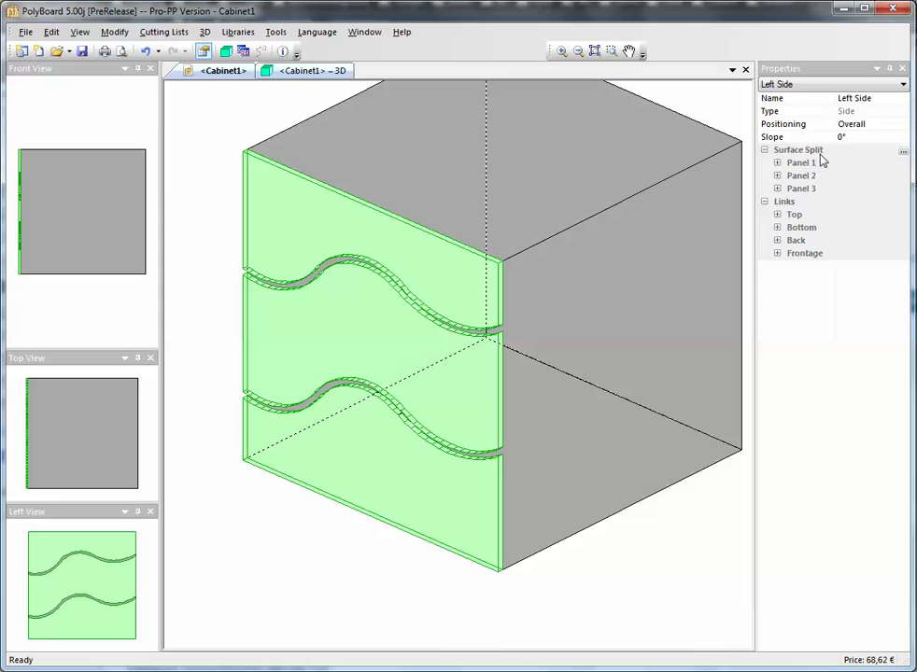
# Step: Set Panel 2's material to the dark oak chene 19 foncé
pyautogui.click(777, 176)
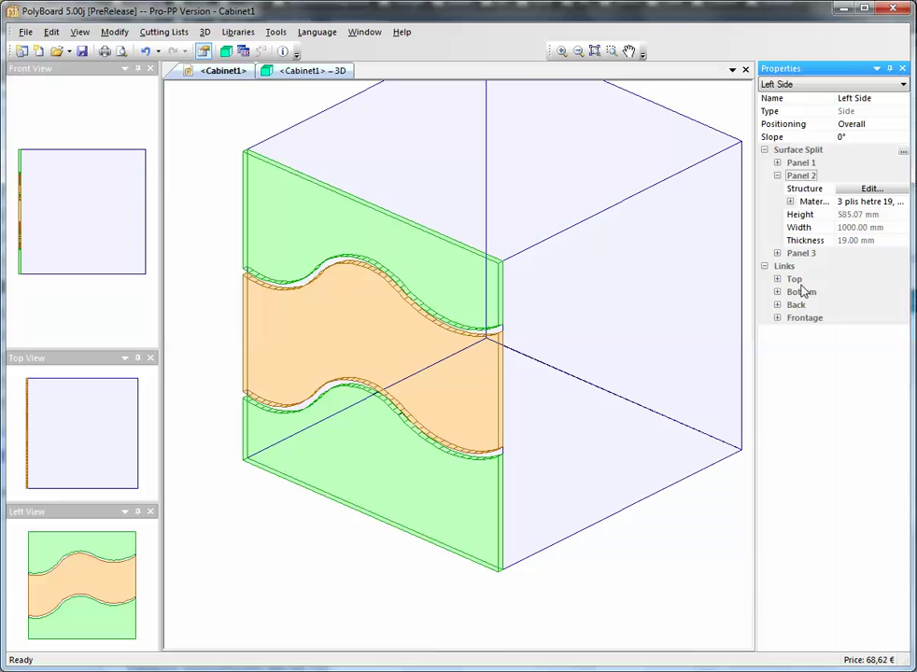
pyautogui.click(868, 202)
pyautogui.click(904, 202)
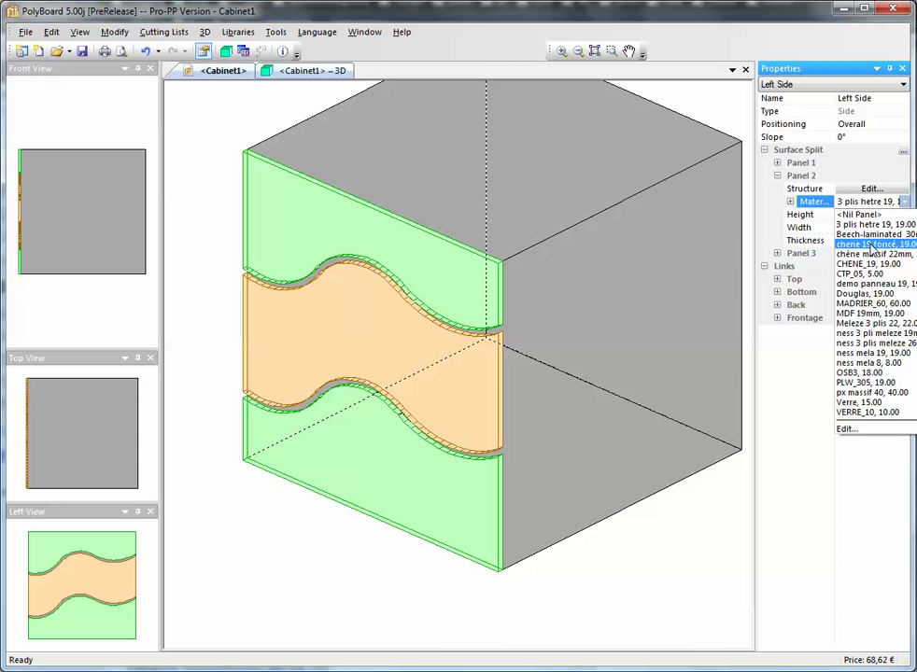
pyautogui.click(871, 244)
# Step: Inspect the dark oak board in the rendered 3D view, then undo the change
pyautogui.click(316, 71)
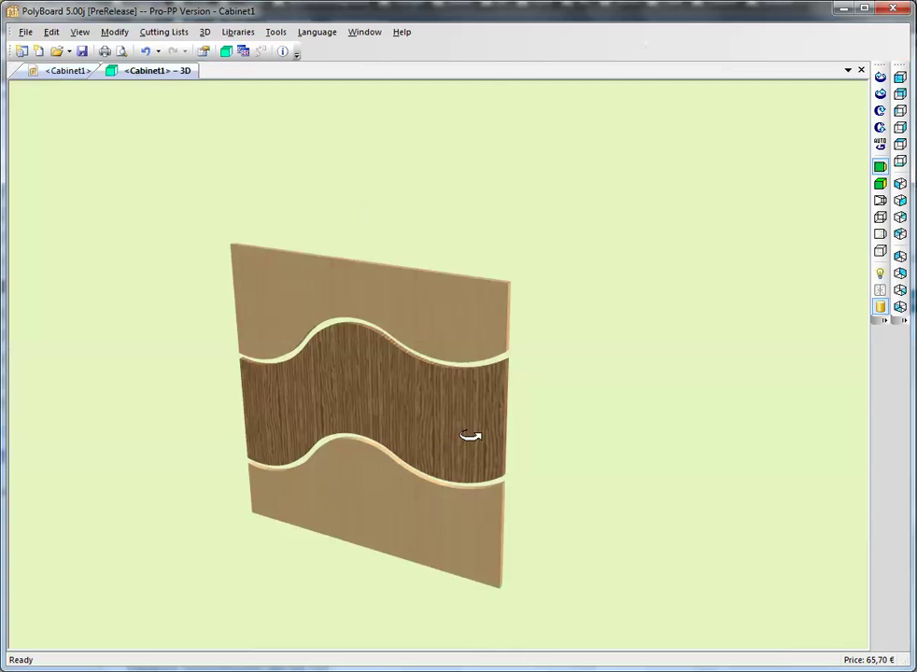
pyautogui.moveTo(471, 435)
pyautogui.mouseDown()
pyautogui.moveTo(606, 252)
pyautogui.moveTo(521, 402)
pyautogui.moveTo(375, 456)
pyautogui.moveTo(416, 395)
pyautogui.moveTo(530, 406)
pyautogui.moveTo(604, 399)
pyautogui.moveTo(462, 414)
pyautogui.mouseUp()
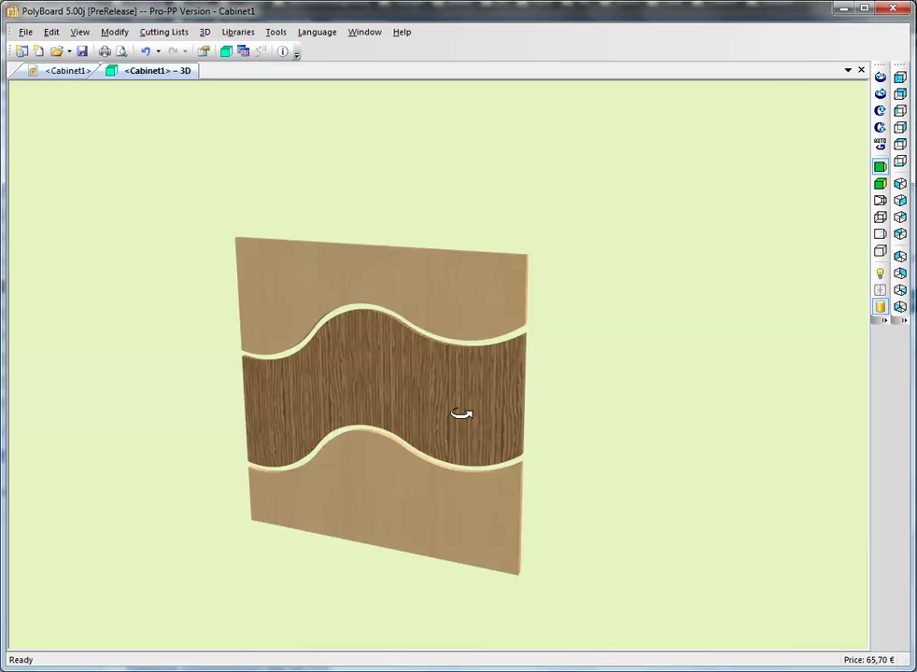
pyautogui.click(66, 71)
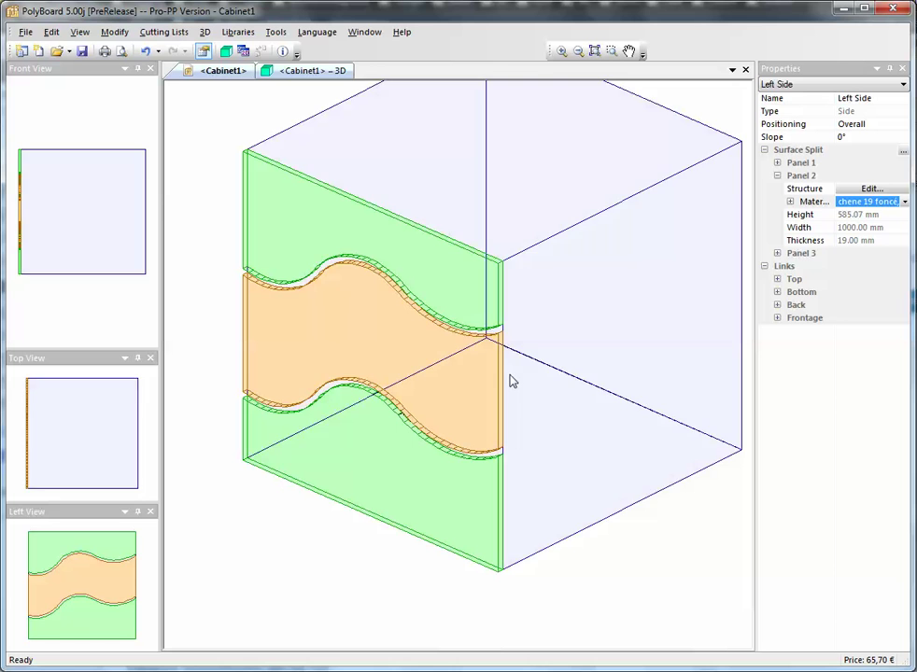
pyautogui.click(148, 54)
# Step: Undo the previous split and start a new Surface Split with Panels 3 and 4 added
pyautogui.click(148, 53)
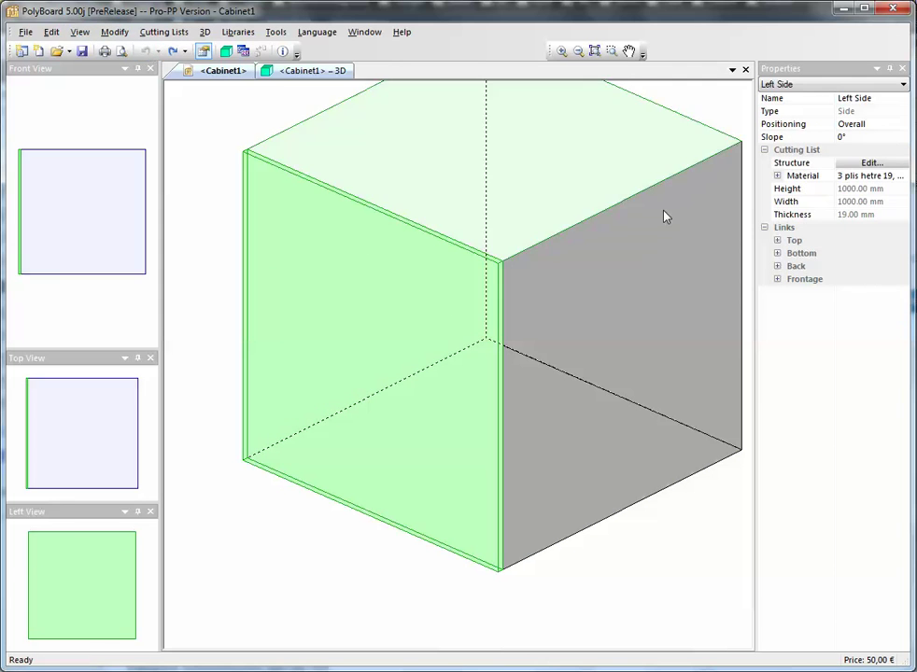
pyautogui.click(868, 164)
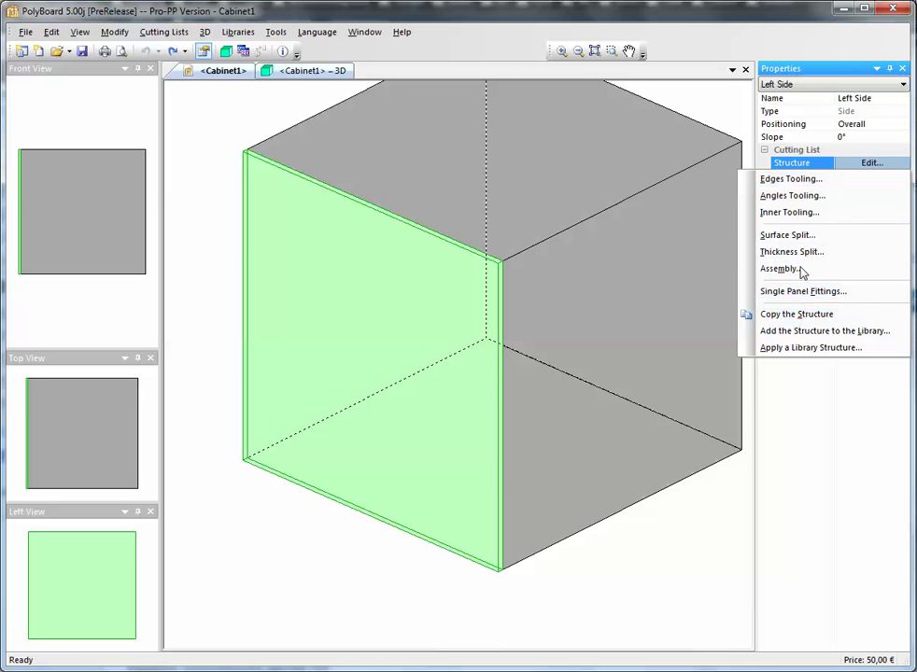
pyautogui.click(789, 234)
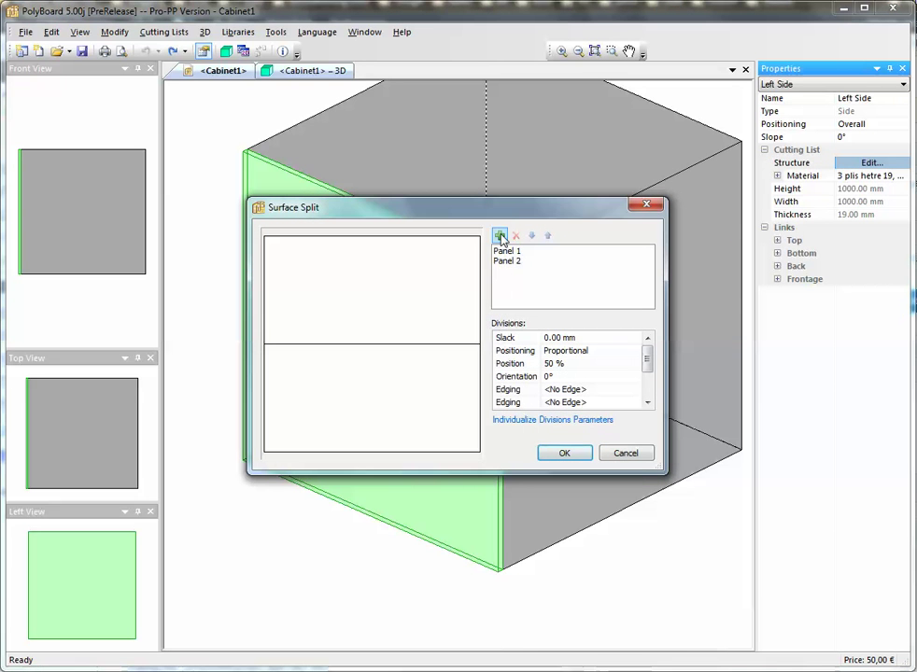
pyautogui.click(500, 235)
pyautogui.click(499, 236)
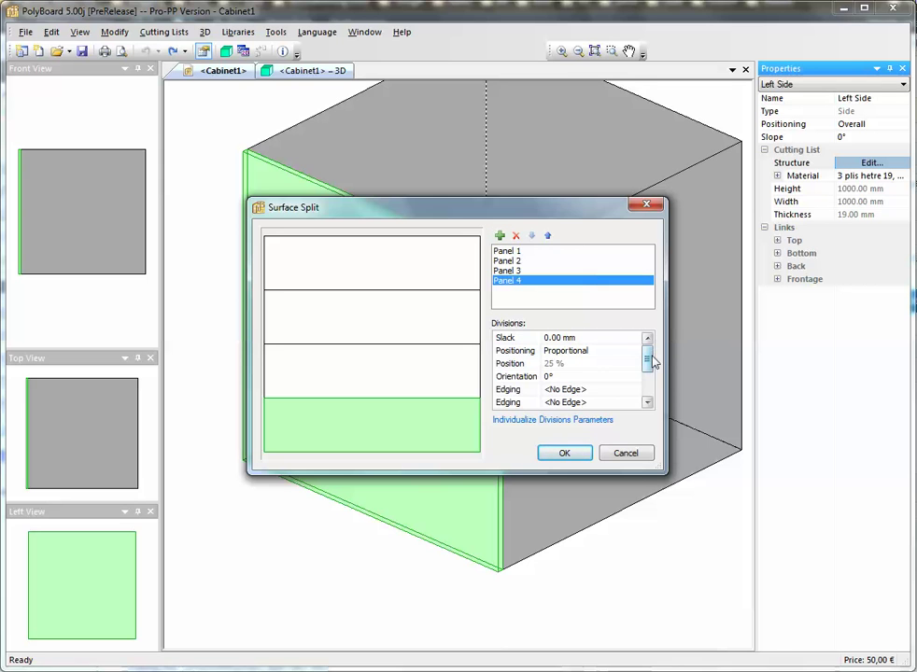
# Step: Make the joints Vague-double curves at 20° orientation and apply the four-board split
pyautogui.moveTo(650, 360); pyautogui.dragTo(653, 383)
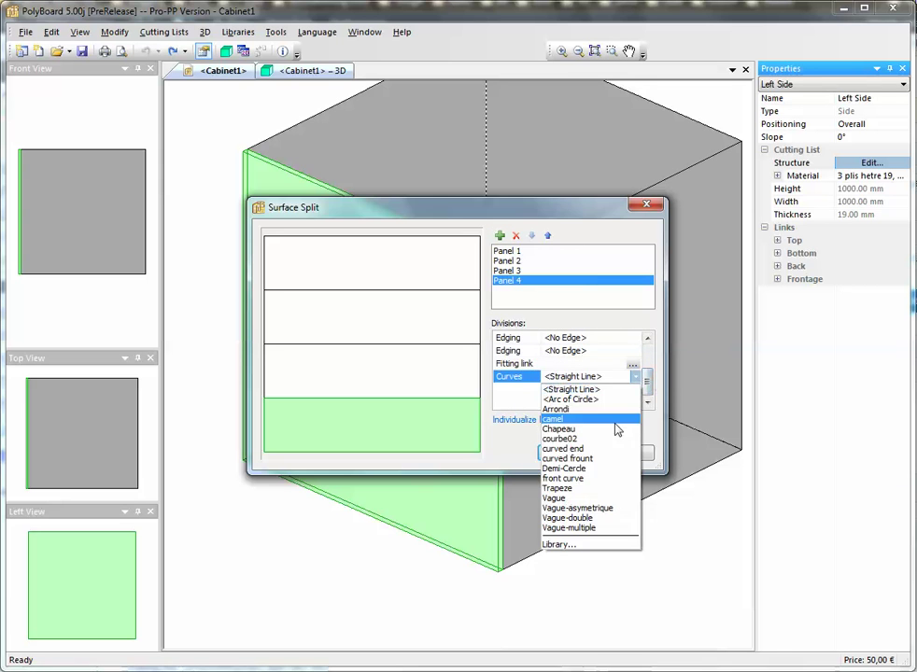
pyautogui.click(607, 519)
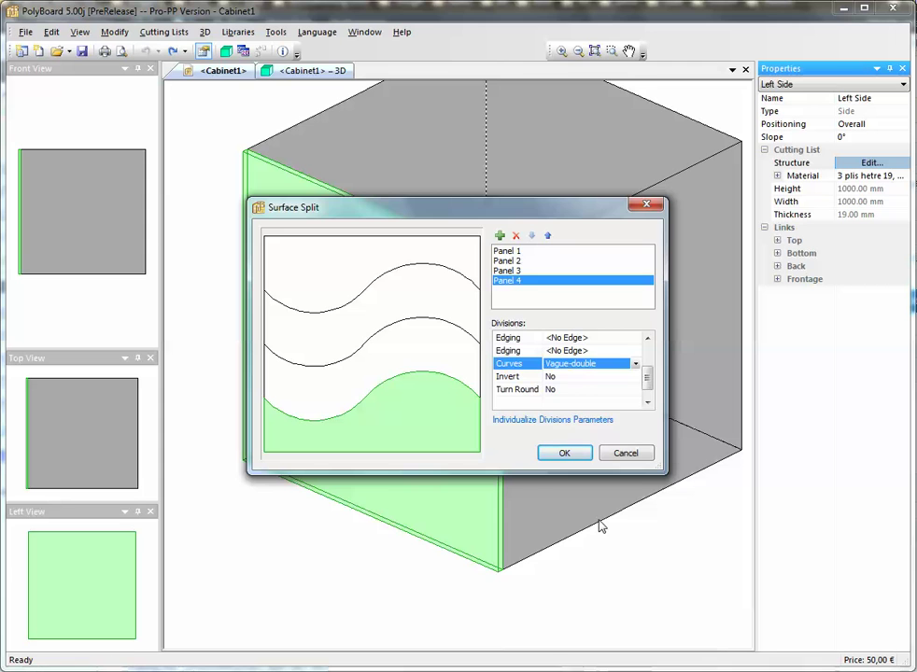
pyautogui.moveTo(648, 374); pyautogui.dragTo(647, 361)
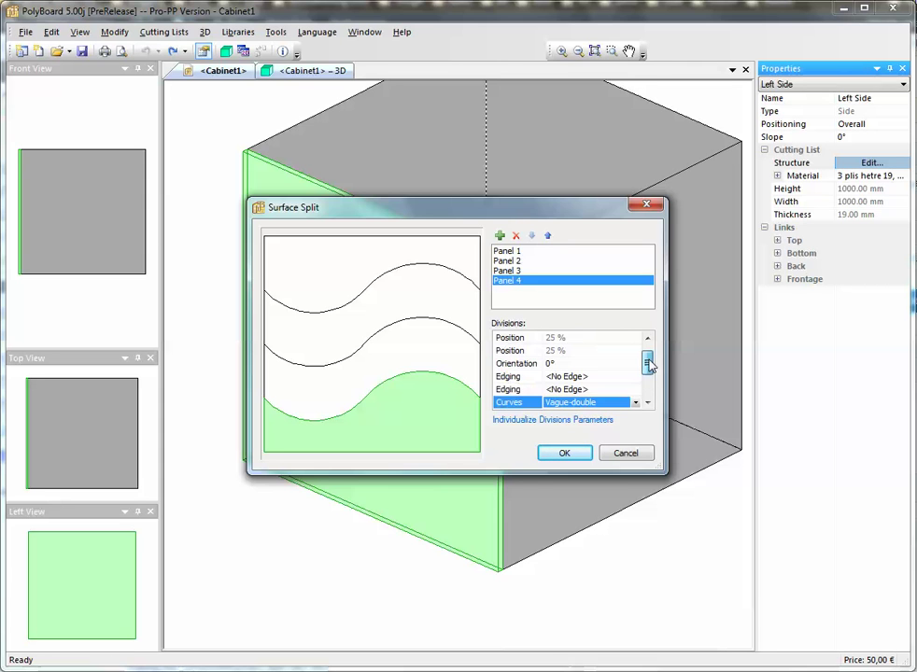
pyautogui.click(595, 364)
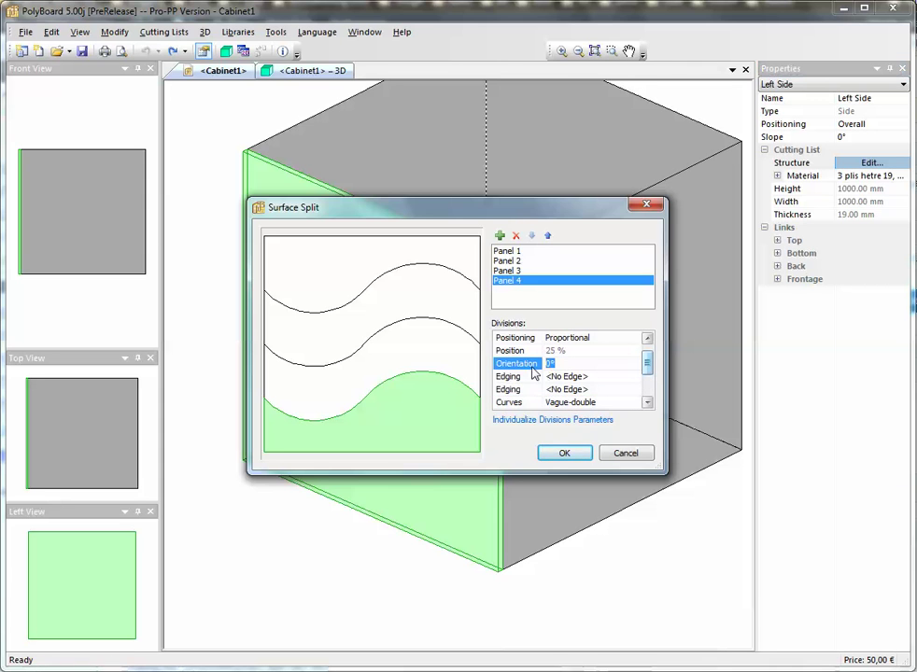
pyautogui.write('20')
pyautogui.click(576, 454)
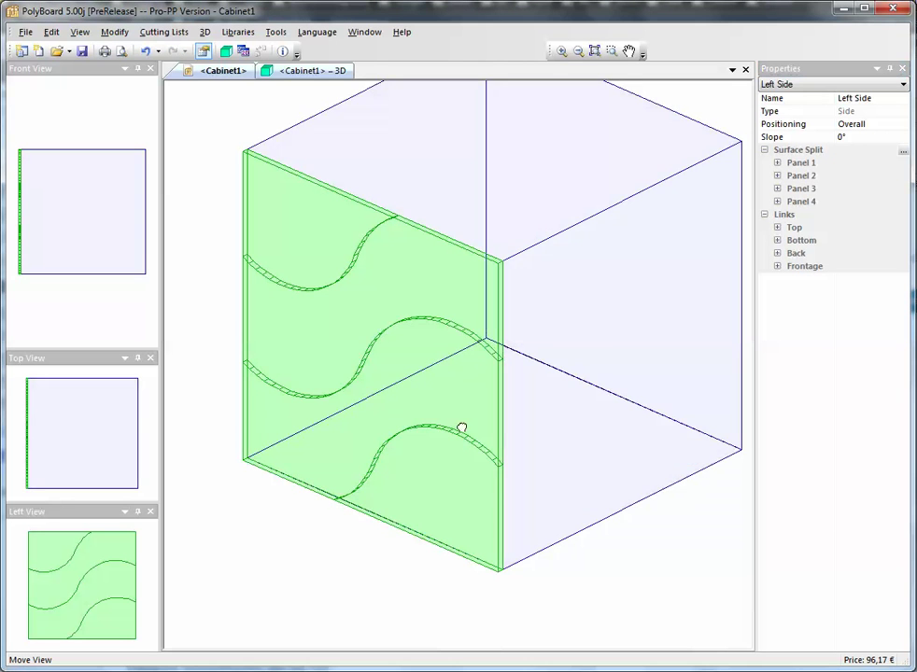
pyautogui.moveTo(461, 427); pyautogui.dragTo(498, 399)
pyautogui.click(325, 74)
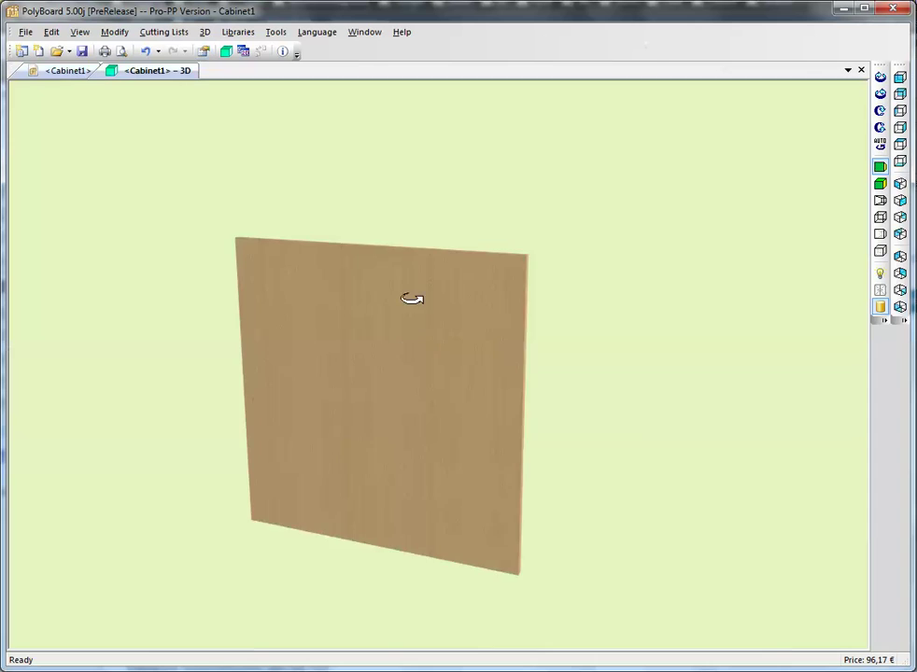
pyautogui.moveTo(411, 298); pyautogui.dragTo(360, 352)
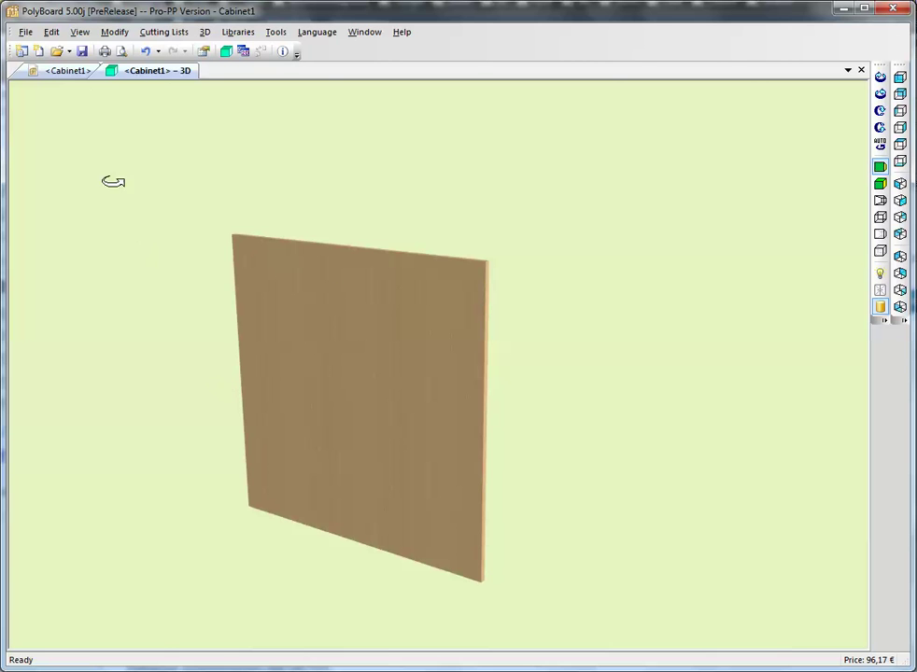
pyautogui.click(65, 72)
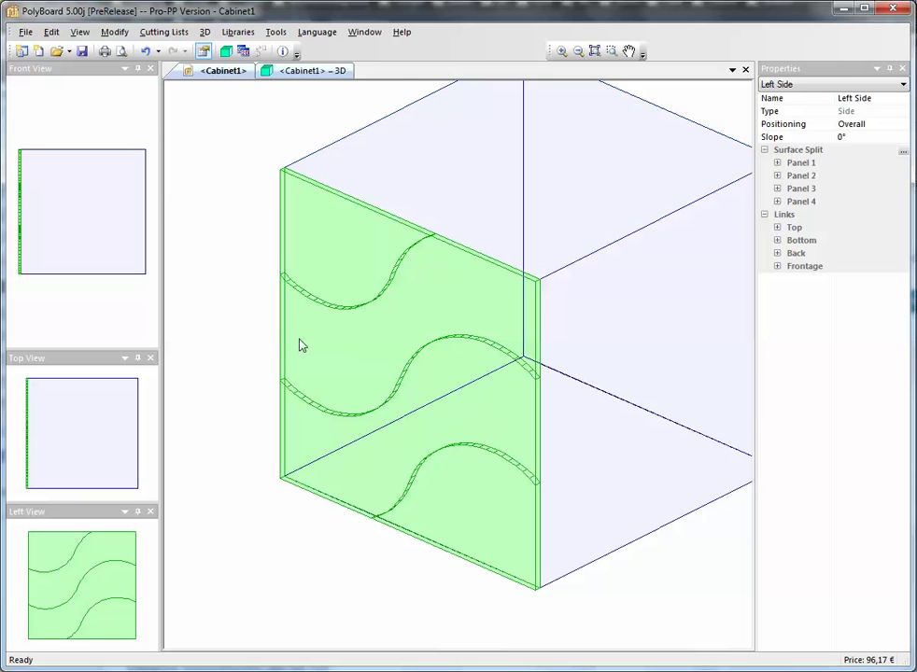
# Step: Set Panel 2's material to chene 19 foncé dark oak
pyautogui.click(777, 175)
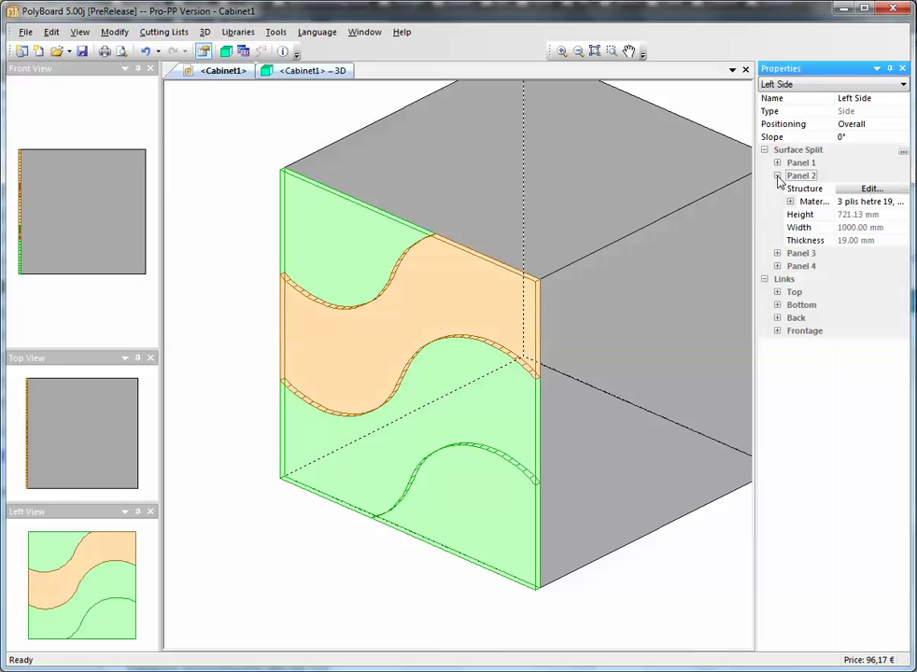
pyautogui.click(859, 202)
pyautogui.click(902, 201)
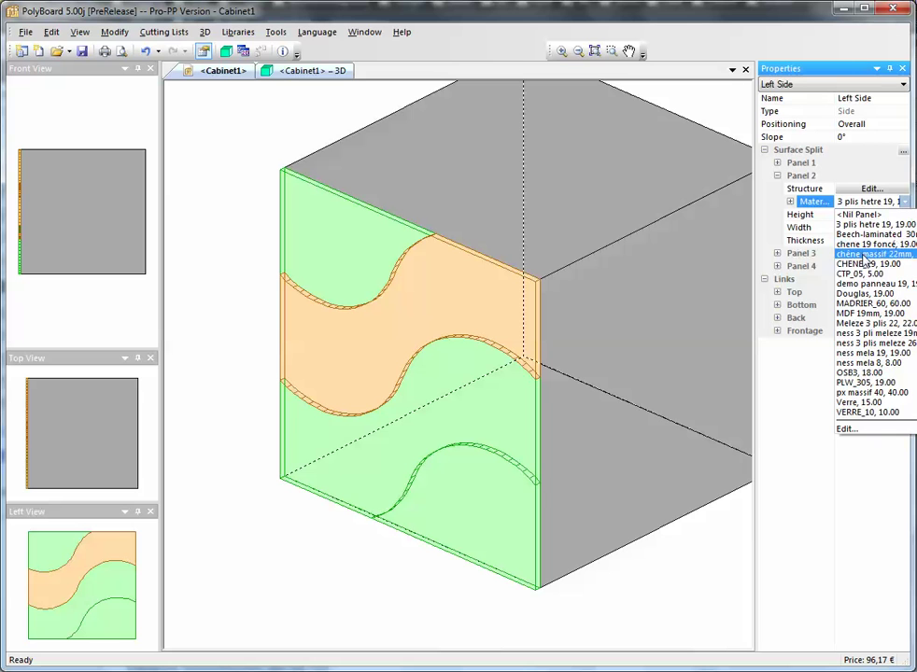
pyautogui.click(873, 244)
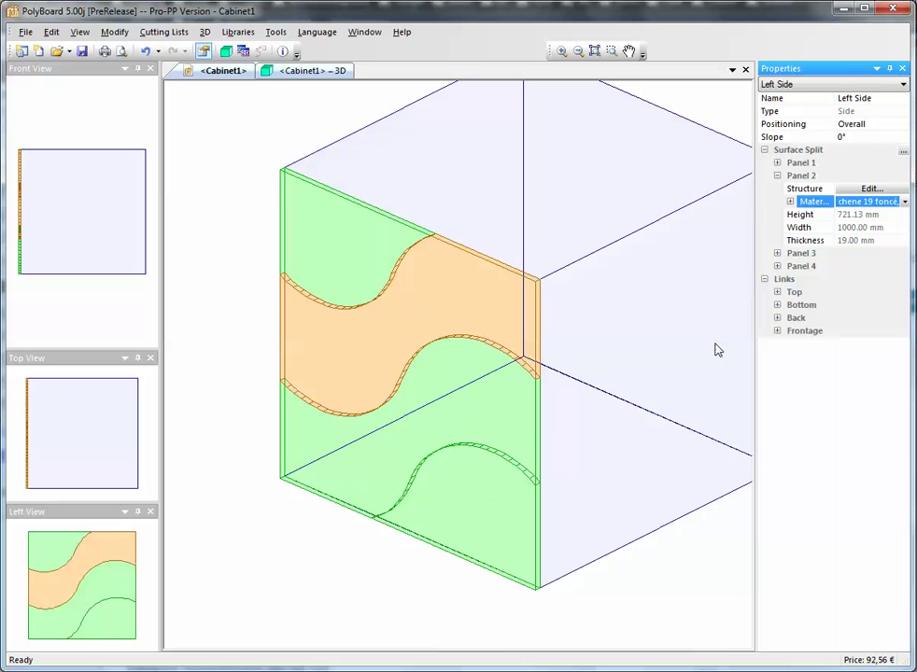
# Step: Give Panel 4 chene 19 foncé as well and view the rendered side front-on
pyautogui.click(777, 267)
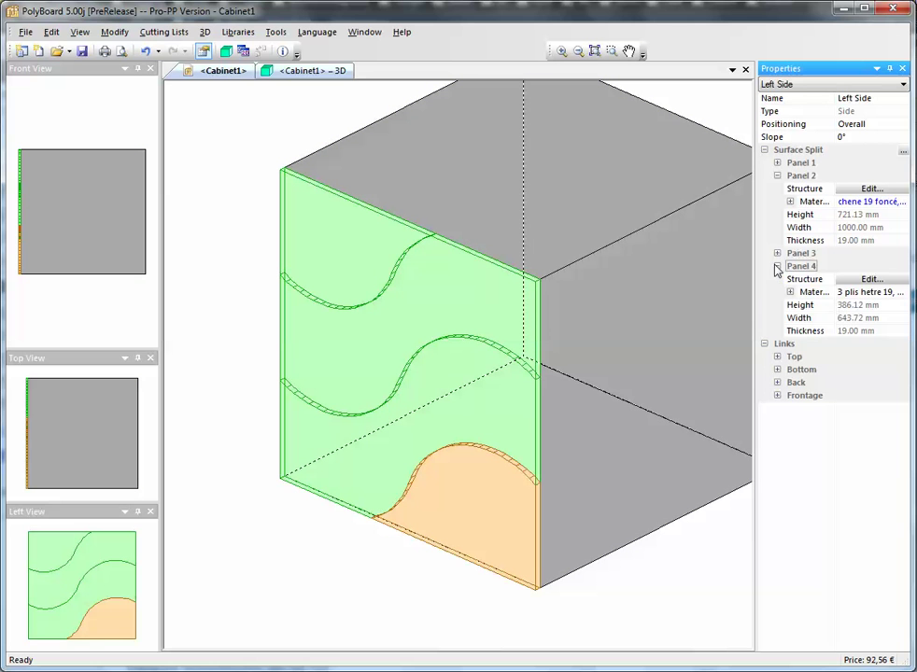
pyautogui.click(868, 292)
pyautogui.click(873, 334)
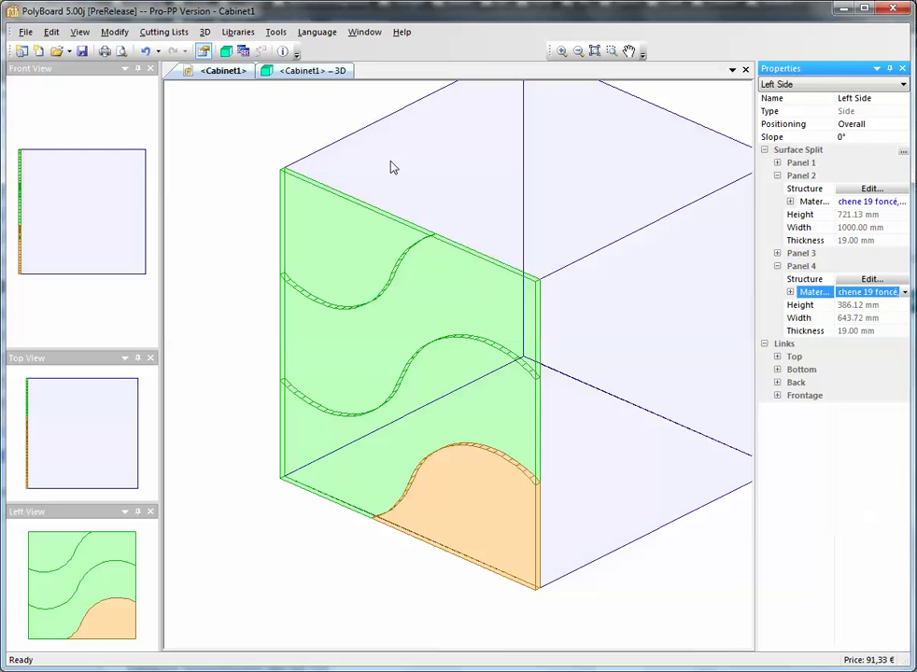
pyautogui.click(308, 70)
pyautogui.moveTo(433, 334); pyautogui.dragTo(459, 423)
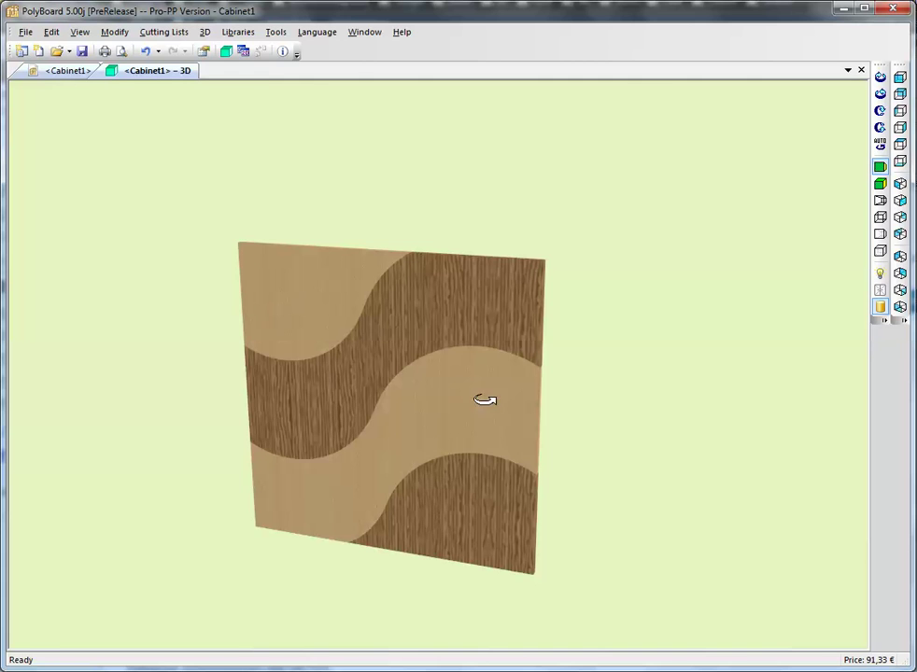
# Step: Return to the Cabinet1 editing view and bring up the File menu
pyautogui.click(48, 72)
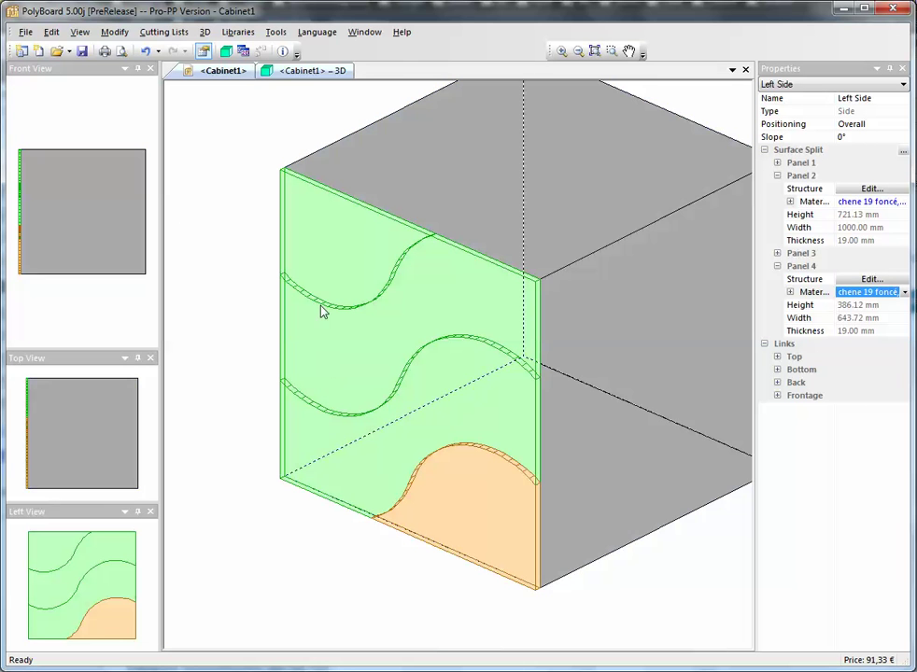
pyautogui.click(23, 34)
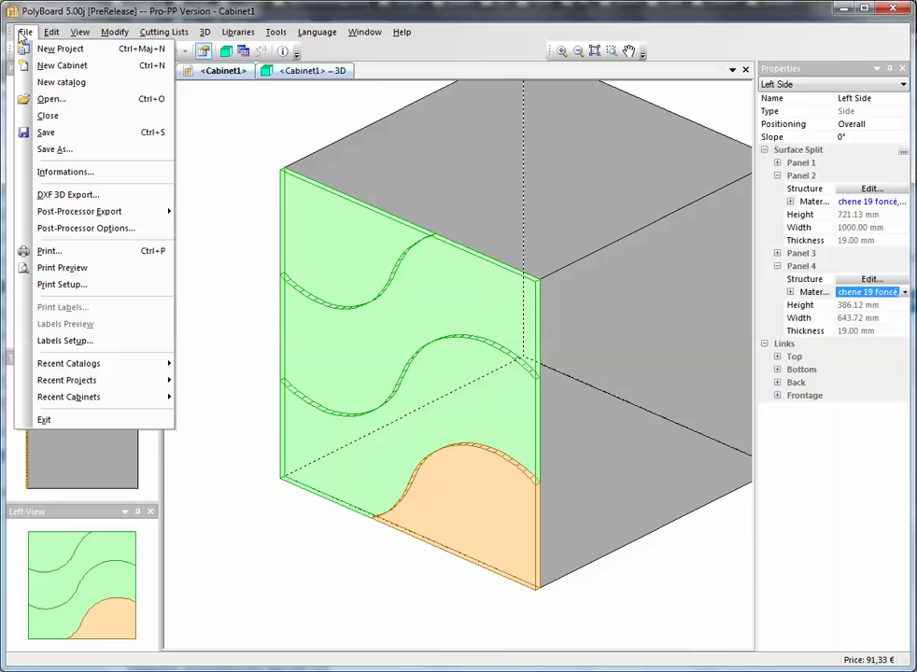
# Step: Page through the six print-preview pages, cutting list and Left Side_1 to Left Side_4 drawings, then close
pyautogui.click(60, 269)
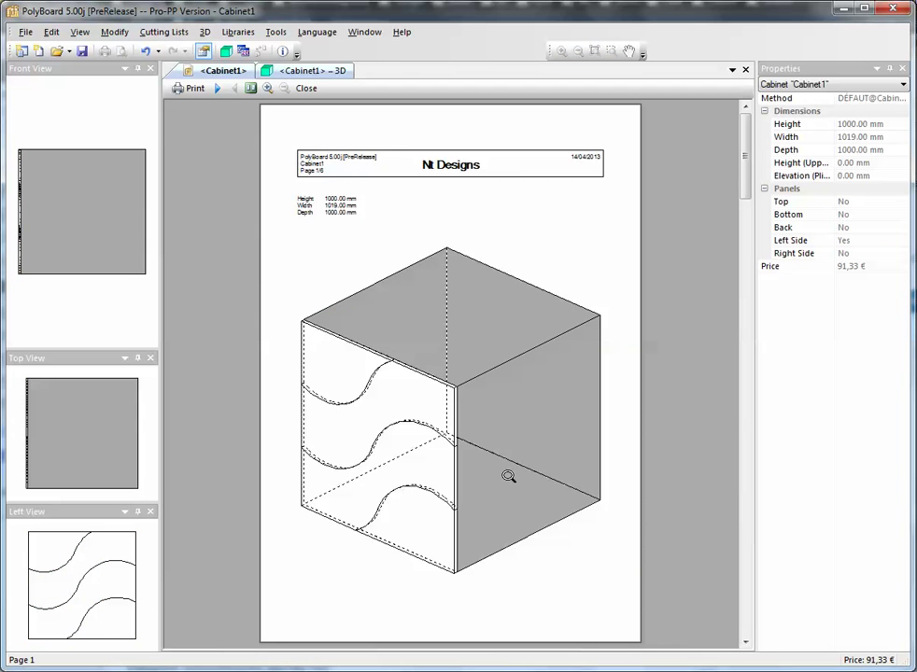
pyautogui.click(218, 88)
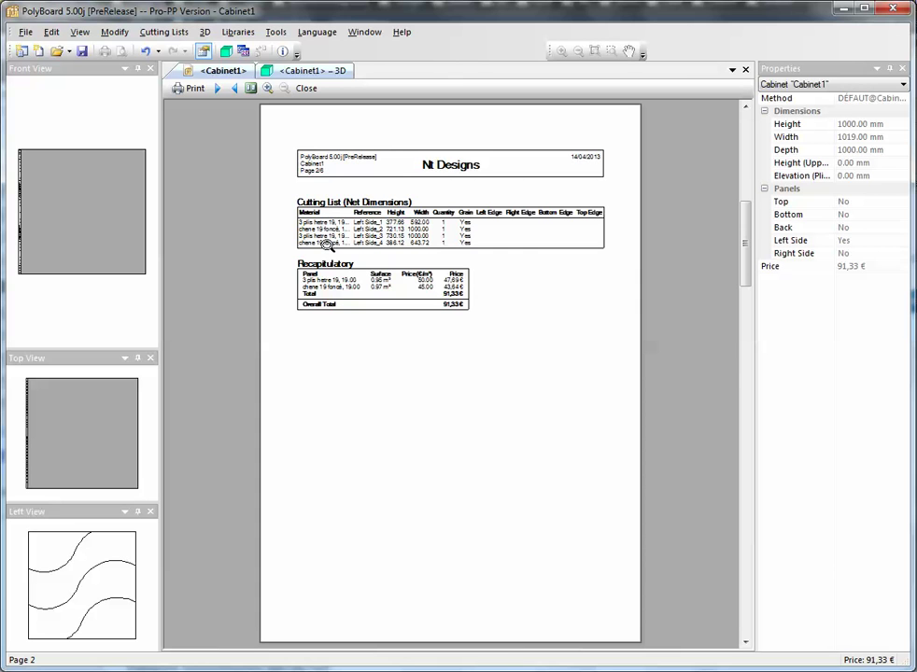
pyautogui.click(217, 88)
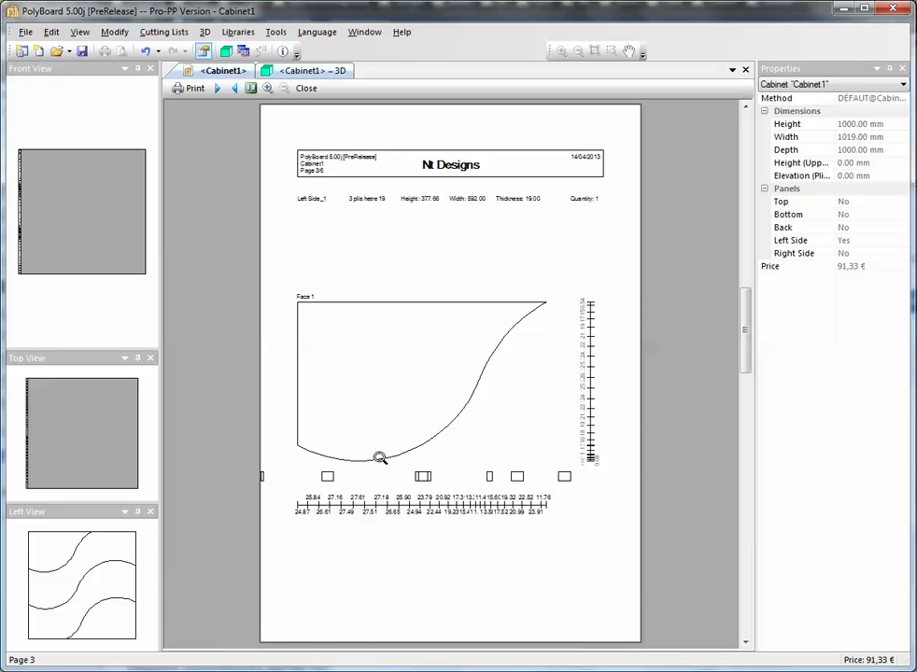
pyautogui.click(218, 87)
pyautogui.click(217, 87)
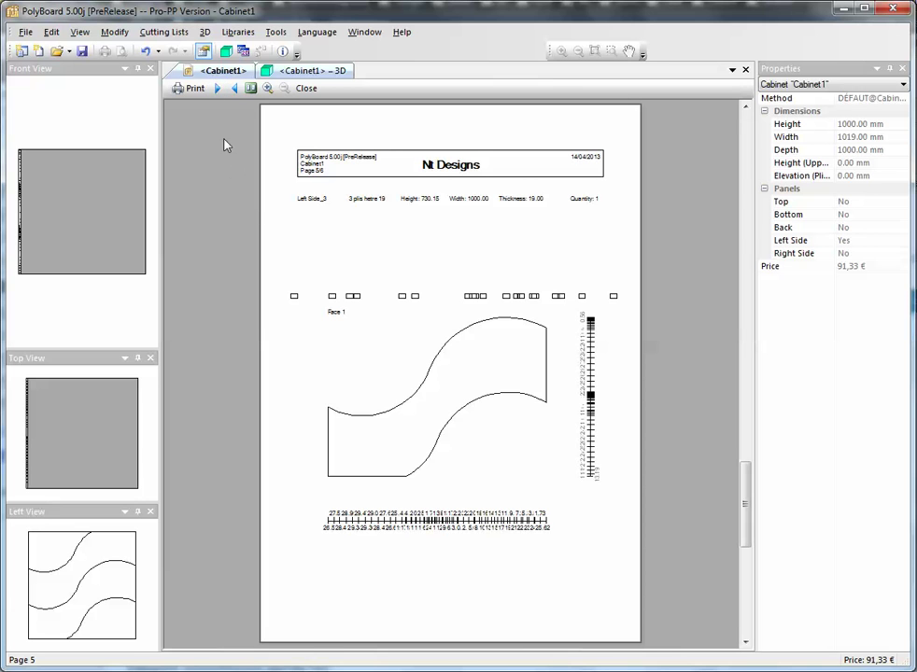
pyautogui.click(217, 88)
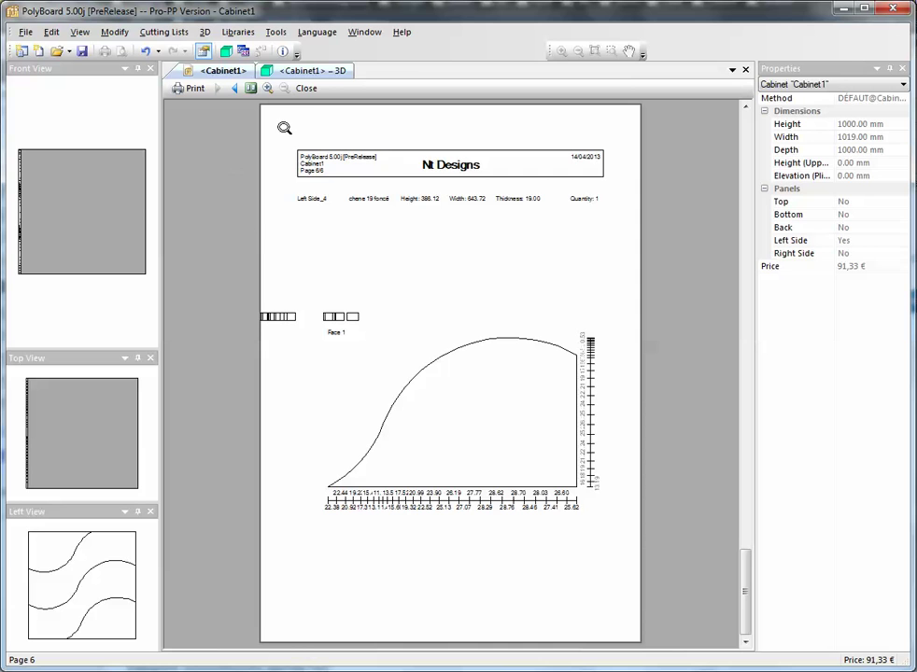
pyautogui.click(306, 88)
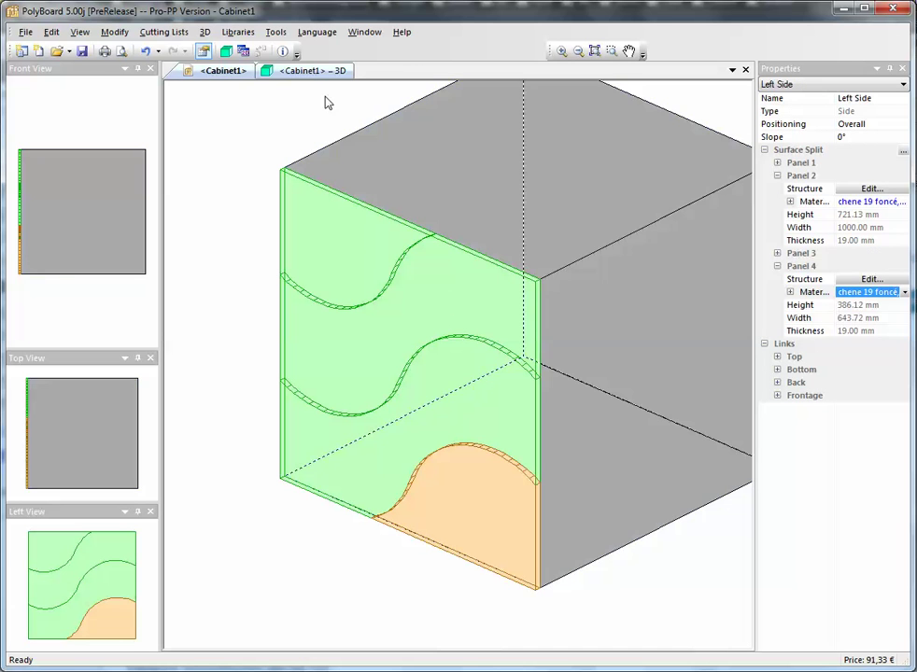
pyautogui.click(226, 51)
pyautogui.moveTo(390, 323); pyautogui.dragTo(322, 305)
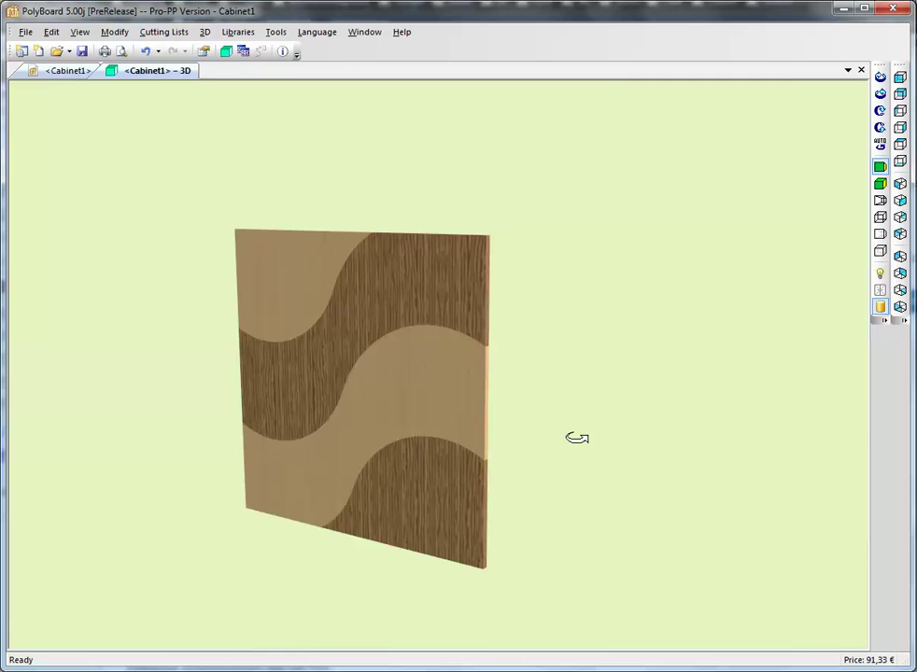
pyautogui.click(63, 71)
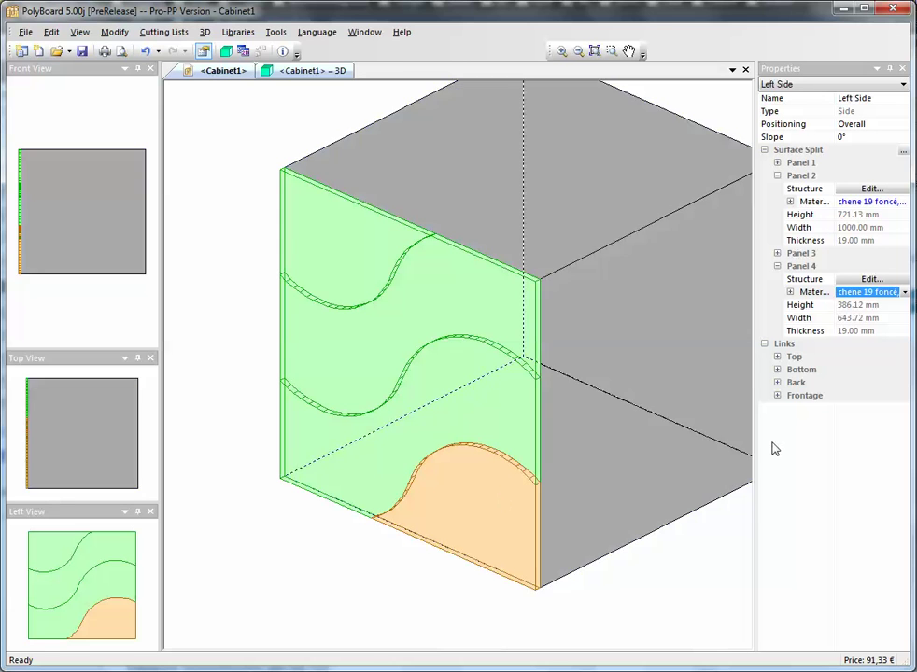
pyautogui.click(855, 280)
# Step: Add a centred 100 mm circular hole to Panel 4 as Inner Tooling 1
pyautogui.click(869, 279)
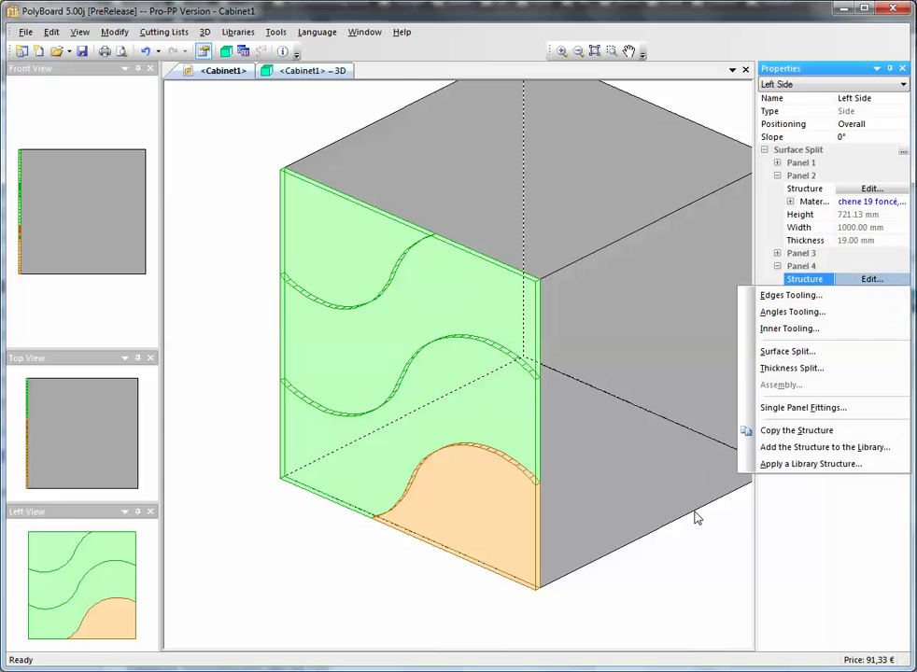
pyautogui.click(784, 328)
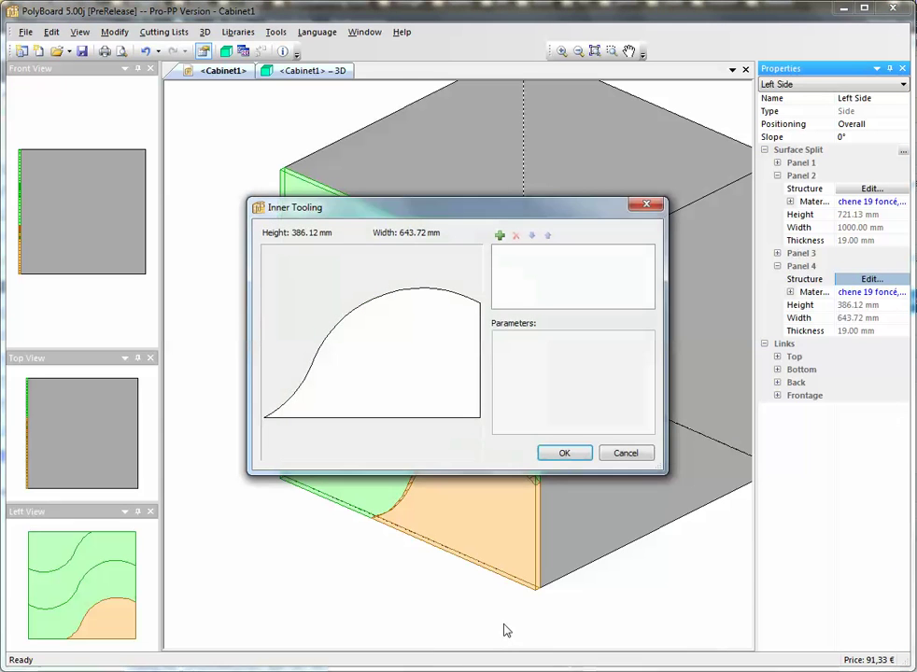
pyautogui.click(499, 236)
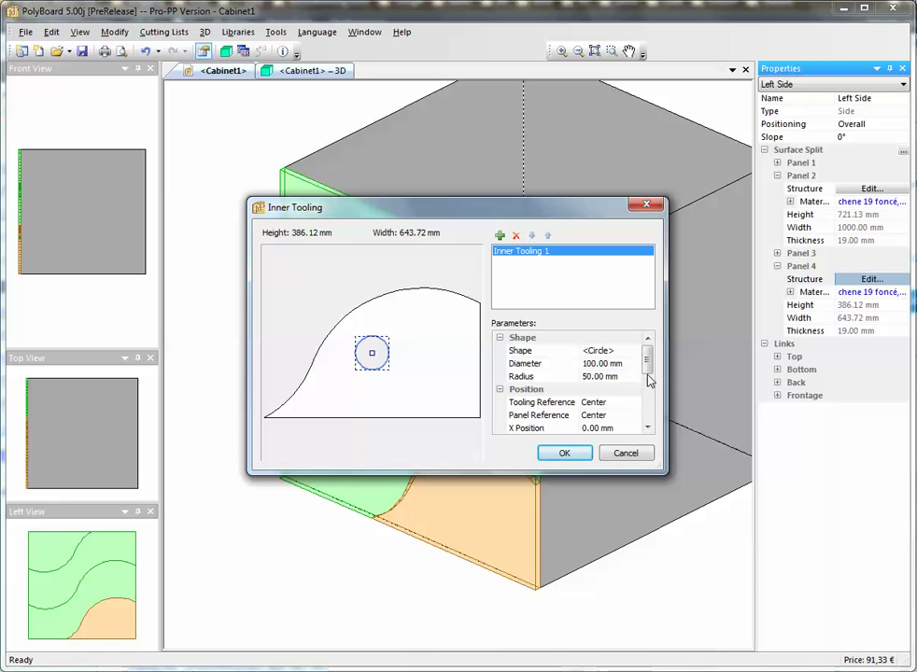
pyautogui.click(576, 455)
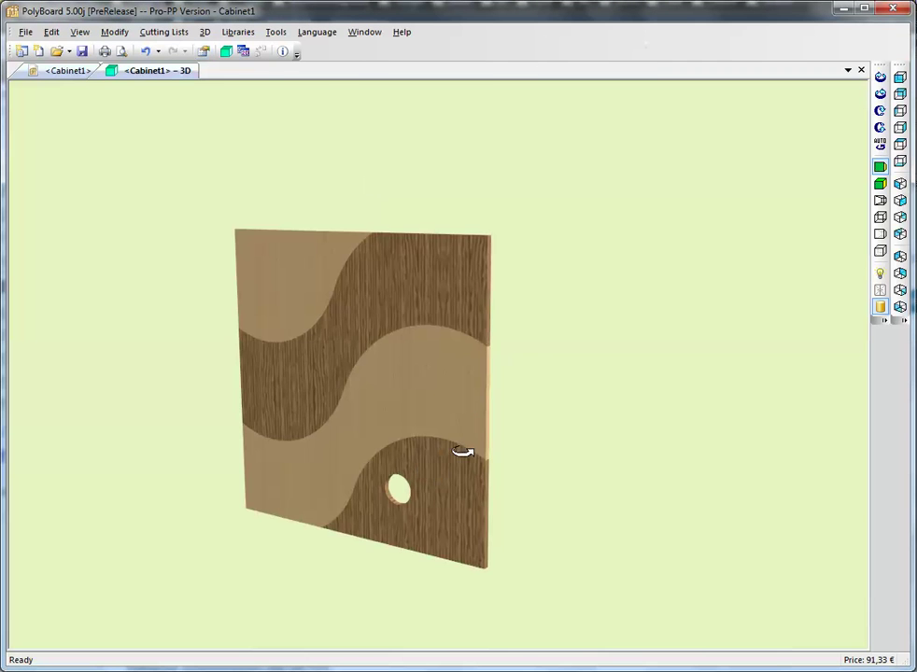
# Step: Orbit to check the bottom board's circular hole, then return to Cabinet1's editing view
pyautogui.moveTo(463, 446); pyautogui.dragTo(548, 493)
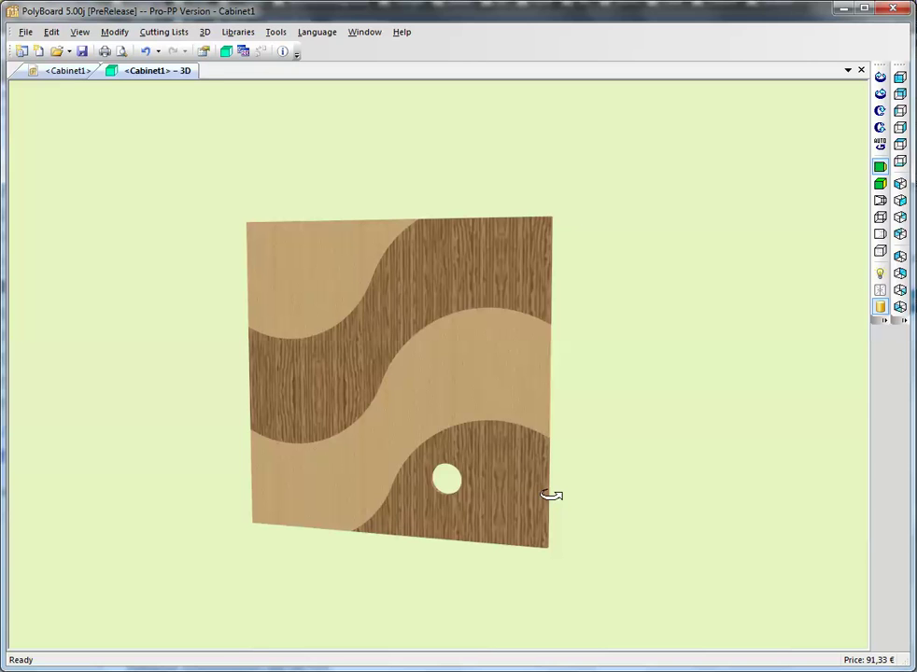
pyautogui.click(63, 71)
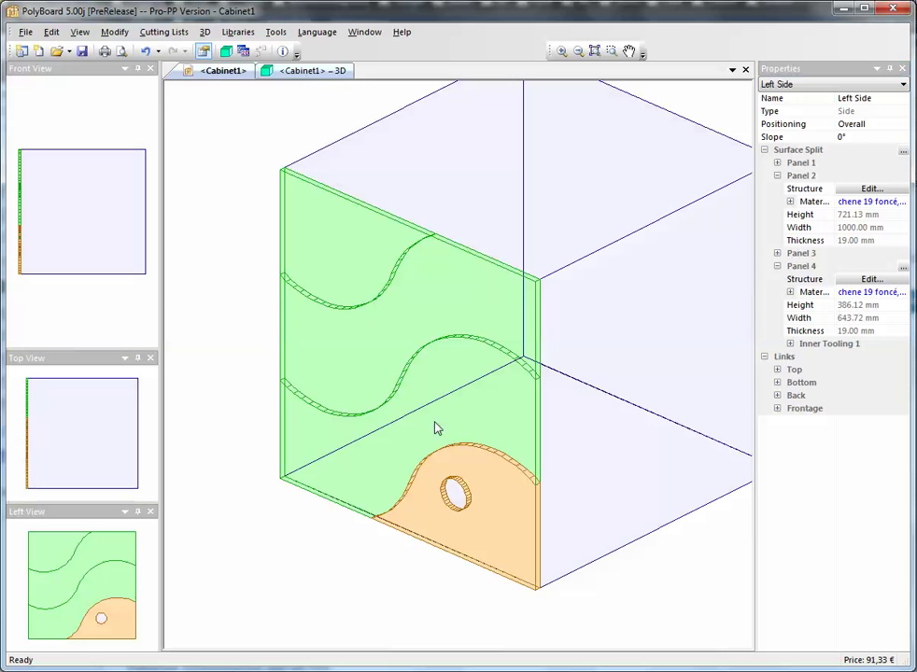